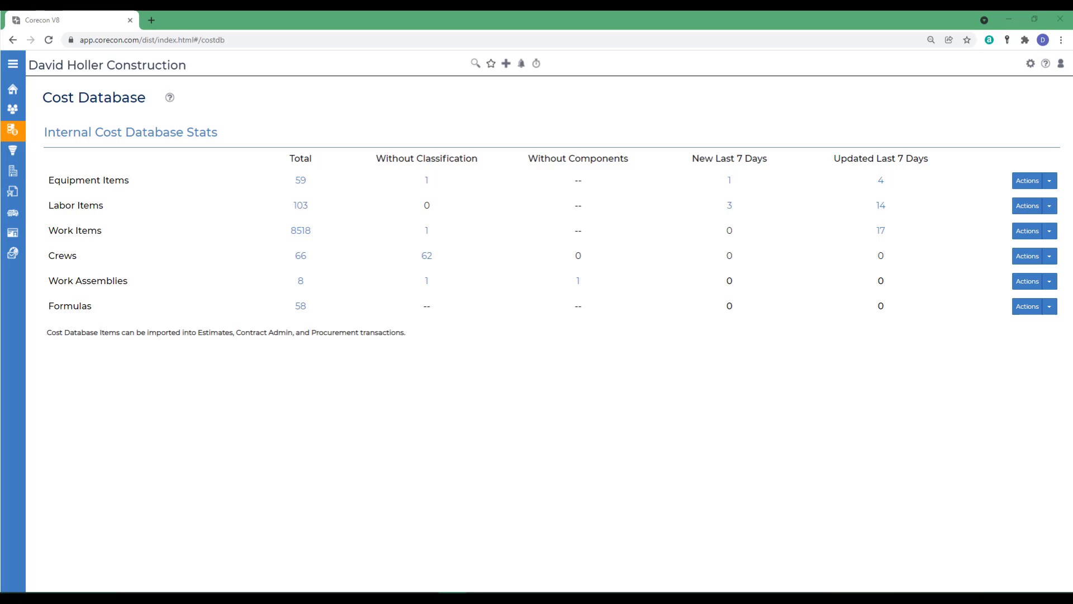
# - Start adding a new work item to the cost database and enter the code 03 31 13.35 0310
pyautogui.moveTo(22, 95)
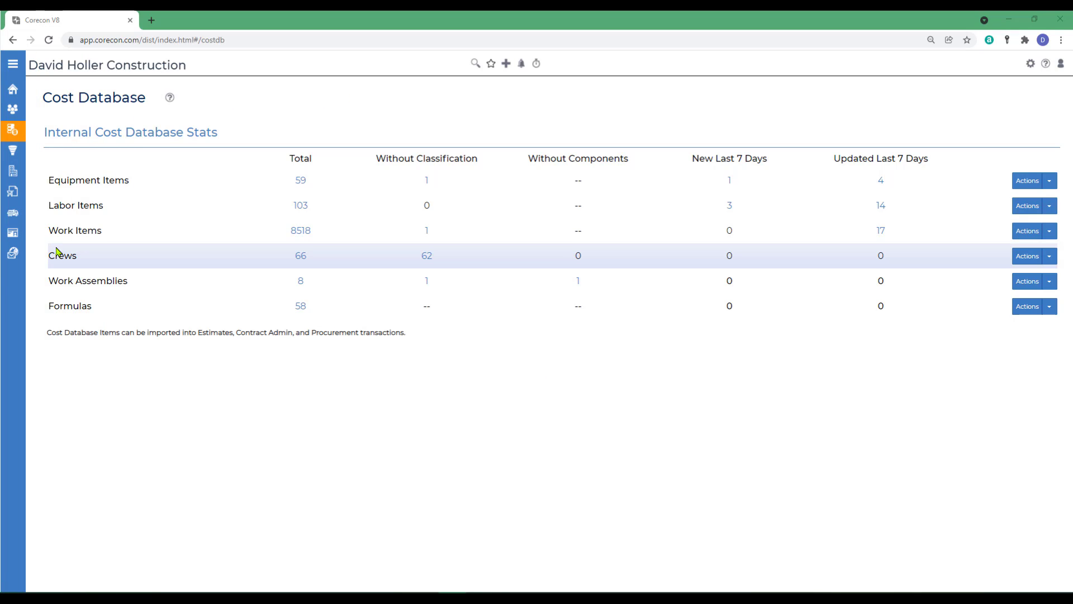
pyautogui.click(1048, 235)
pyautogui.click(1020, 247)
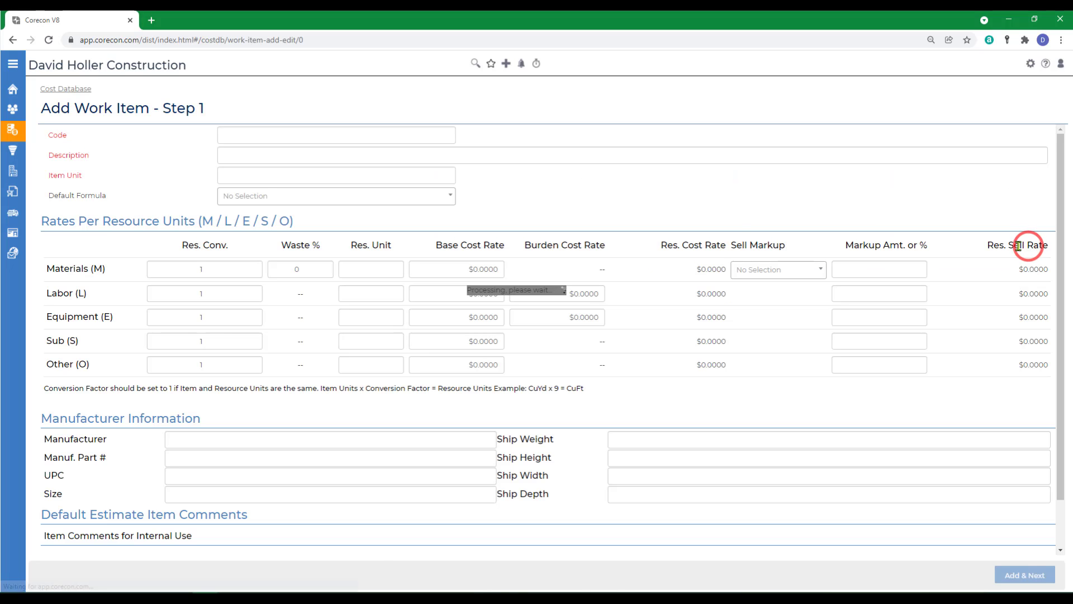
pyautogui.write('03 31')
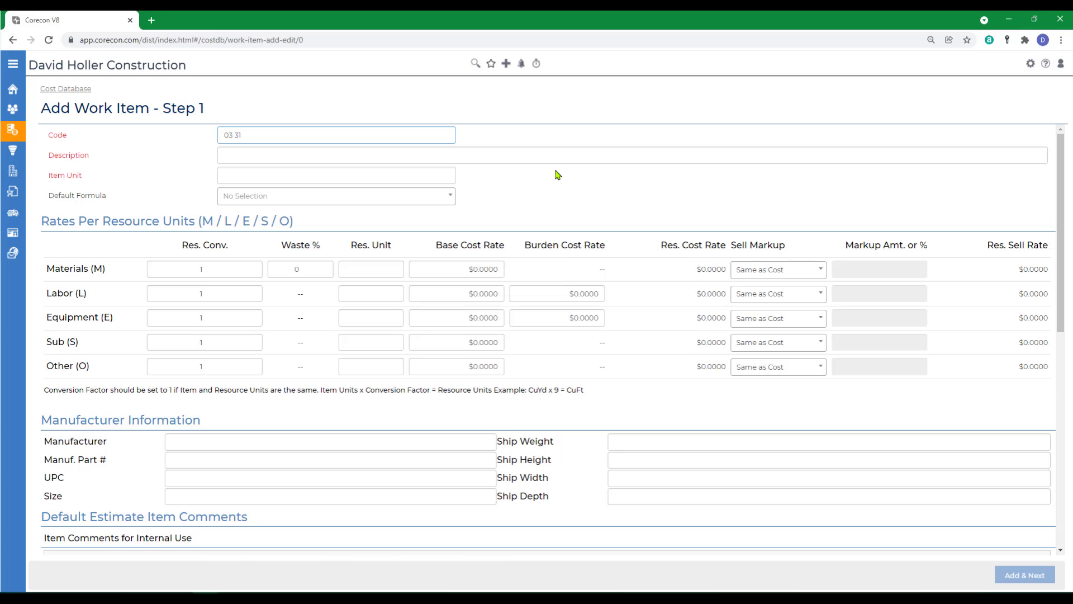
pyautogui.write(' 13.35 0310')
pyautogui.press('Tab')
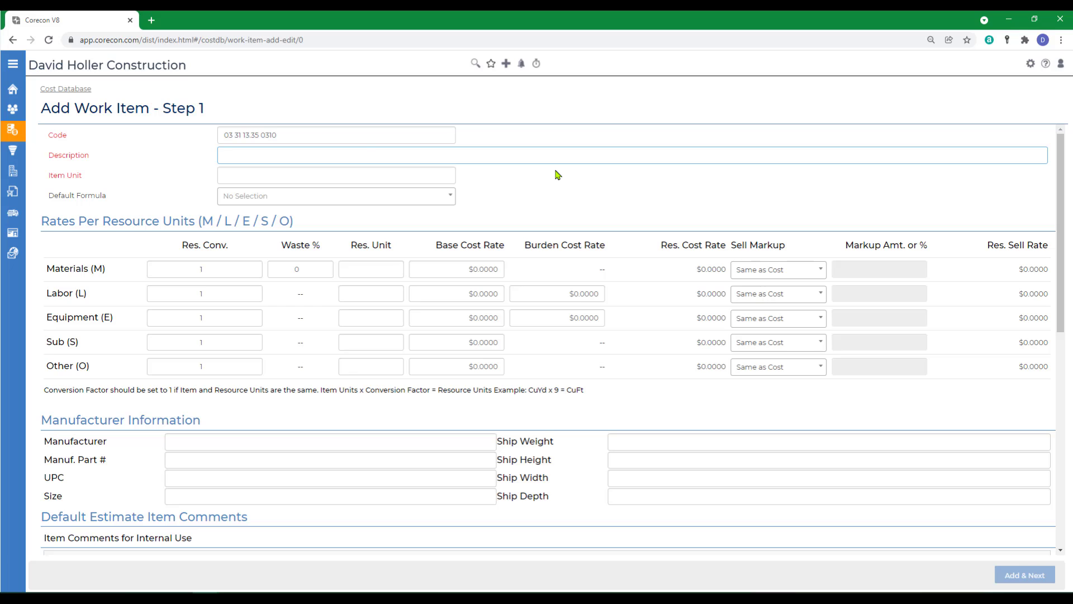
# - Enter the description "Structural concrete, 4250 psi, includes aggregate, sand Portland cement Type I). Delivered"
pyautogui.write('Structura')
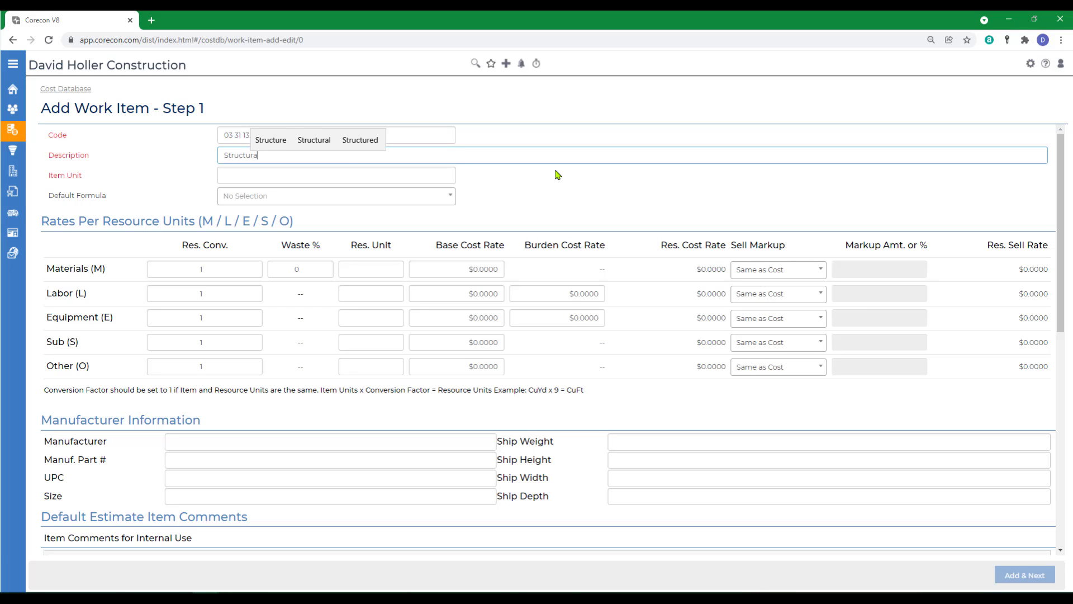
pyautogui.write('l concrete, 4250')
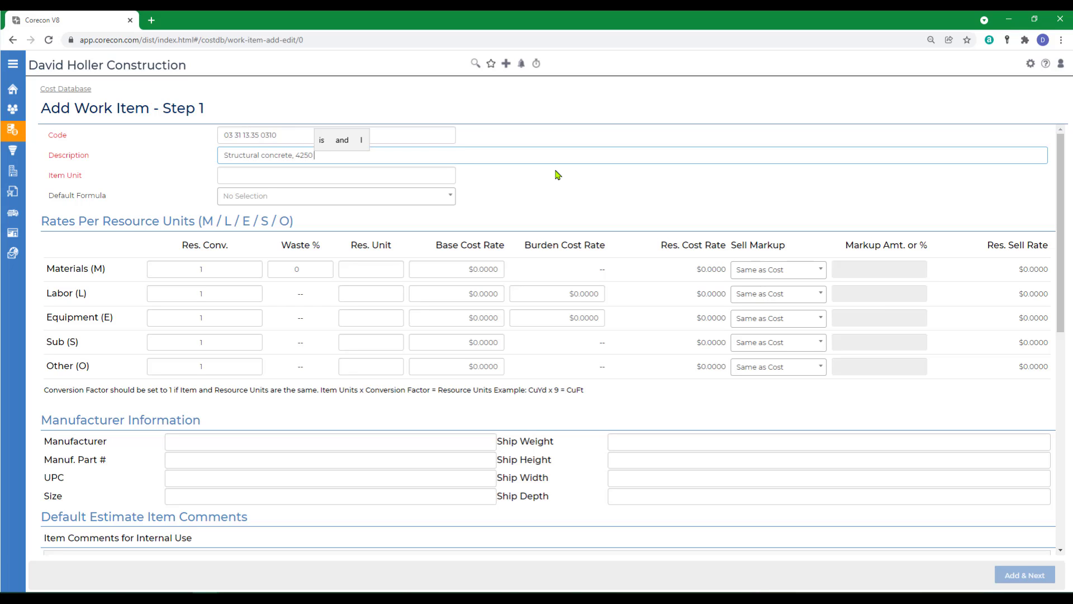
pyautogui.write(' psi, includes aggrega')
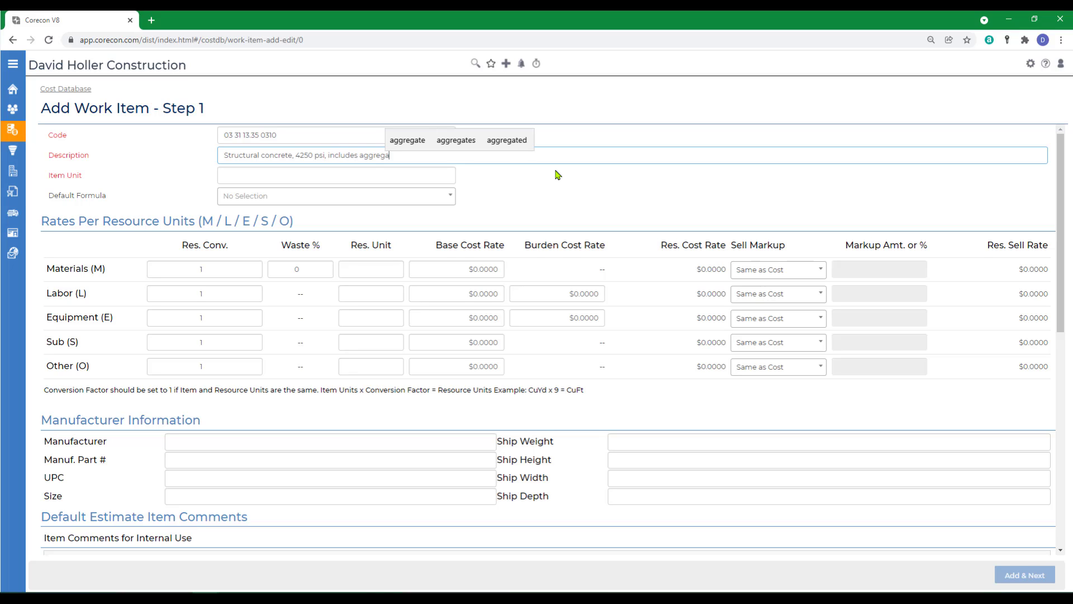
pyautogui.write('te, sand Portlan')
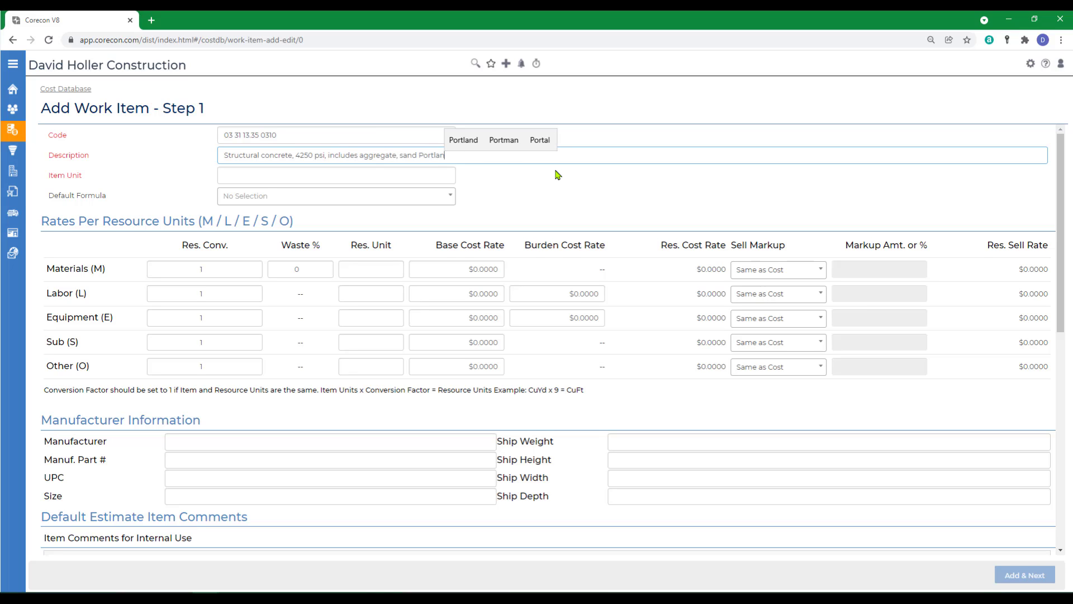
pyautogui.write('d cement Type I).  Delivered')
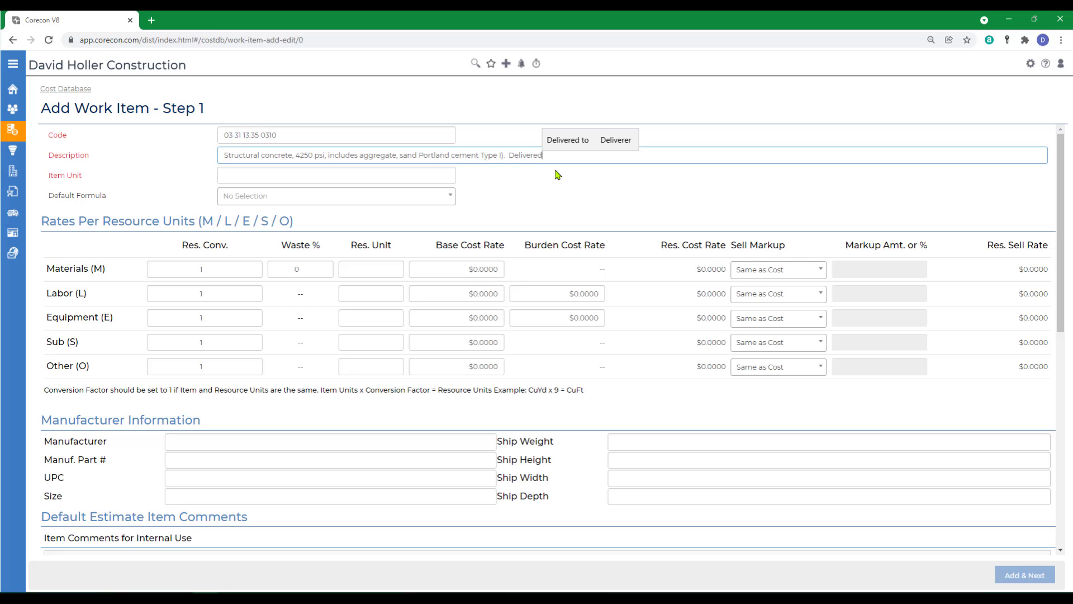
# - Set the work item's unit to CY and leave the default formula unselected
pyautogui.press('Tab')
pyautogui.write('C')
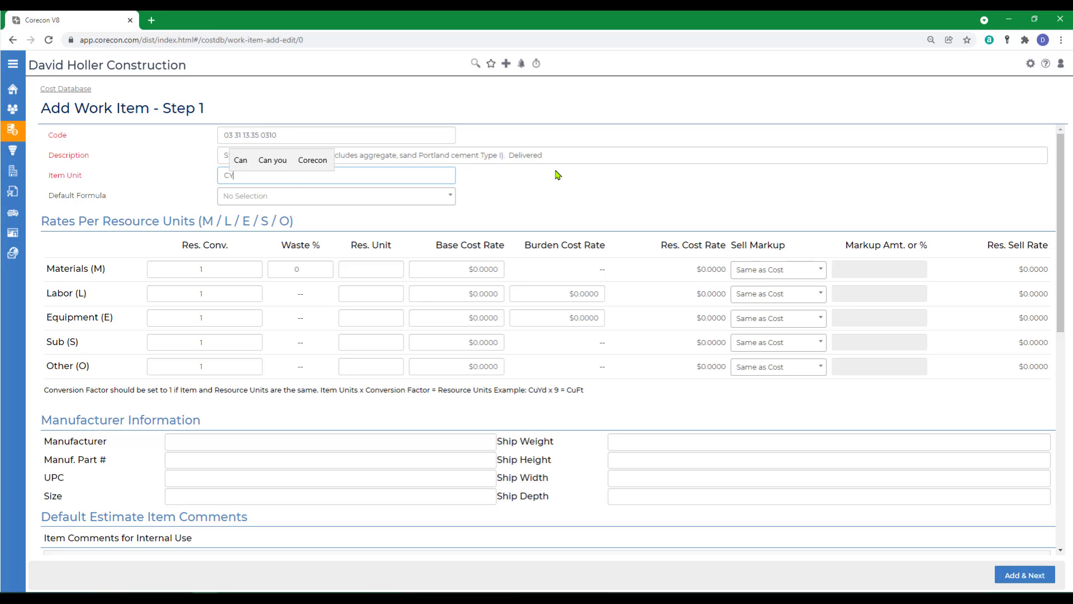
pyautogui.write('Y')
pyautogui.press('Tab')
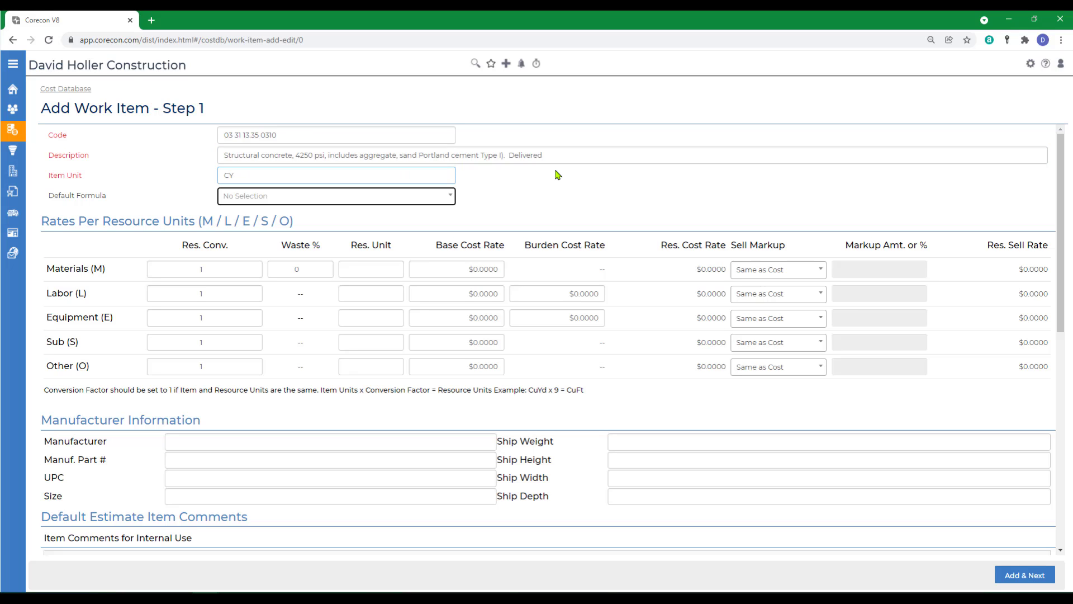
# - Set the resource unit for Materials to CY
pyautogui.click(180, 266)
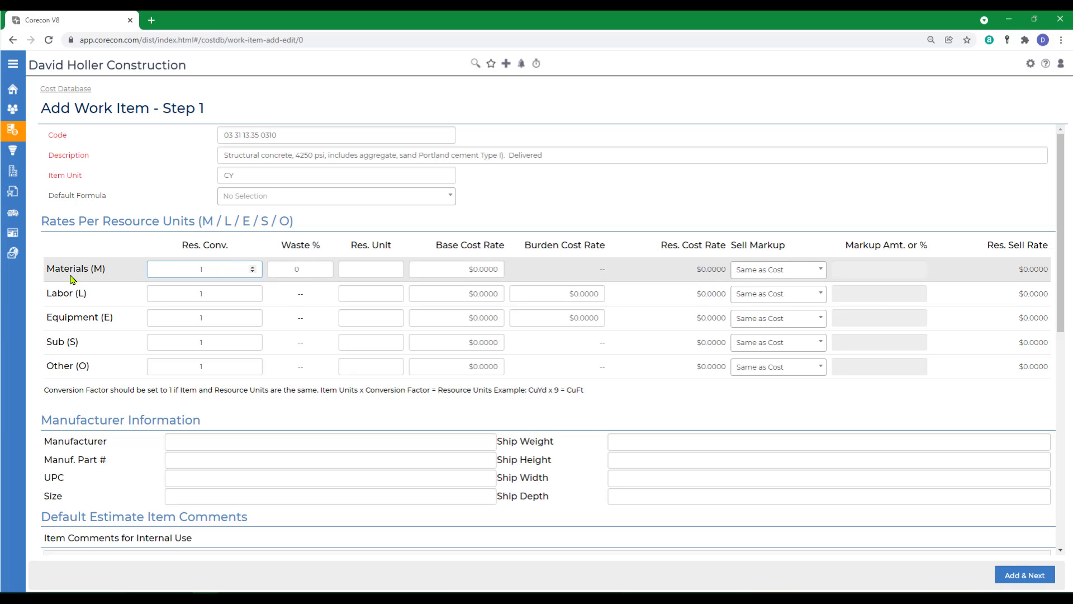
pyautogui.click(375, 269)
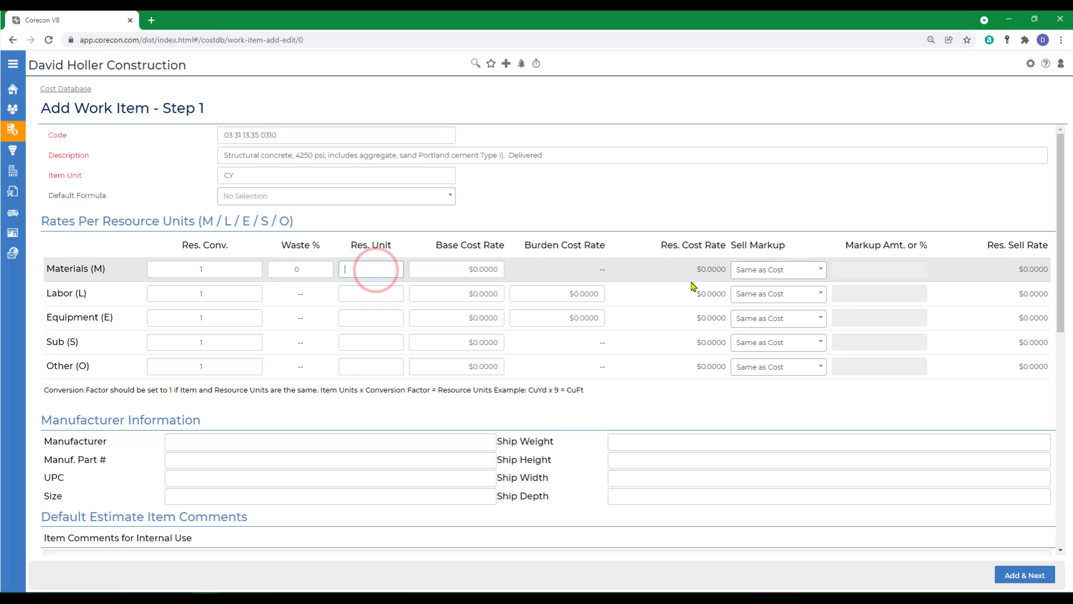
pyautogui.write('CY')
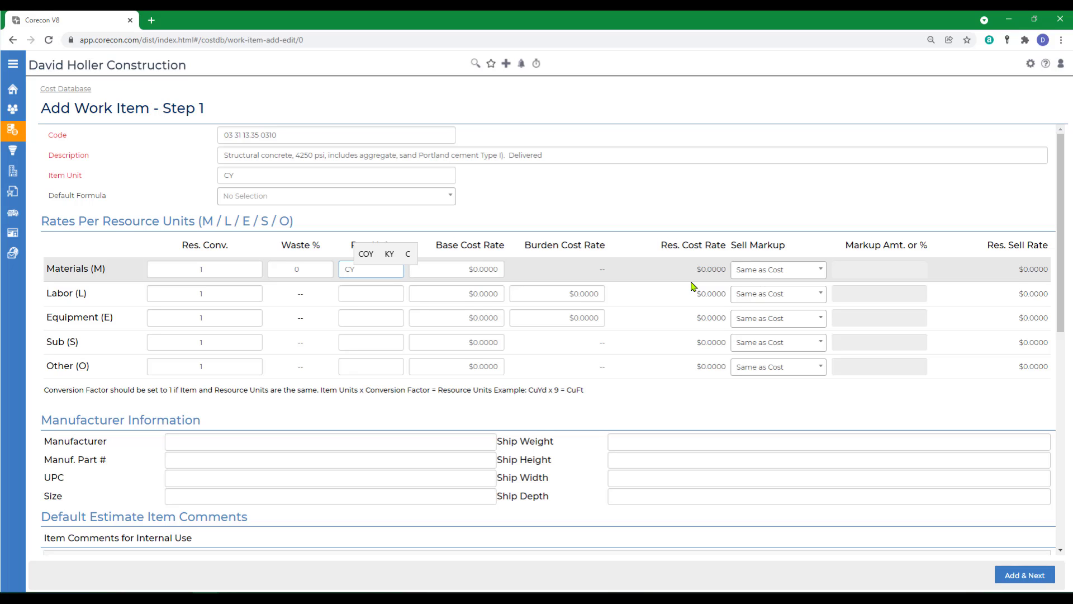
pyautogui.click(693, 286)
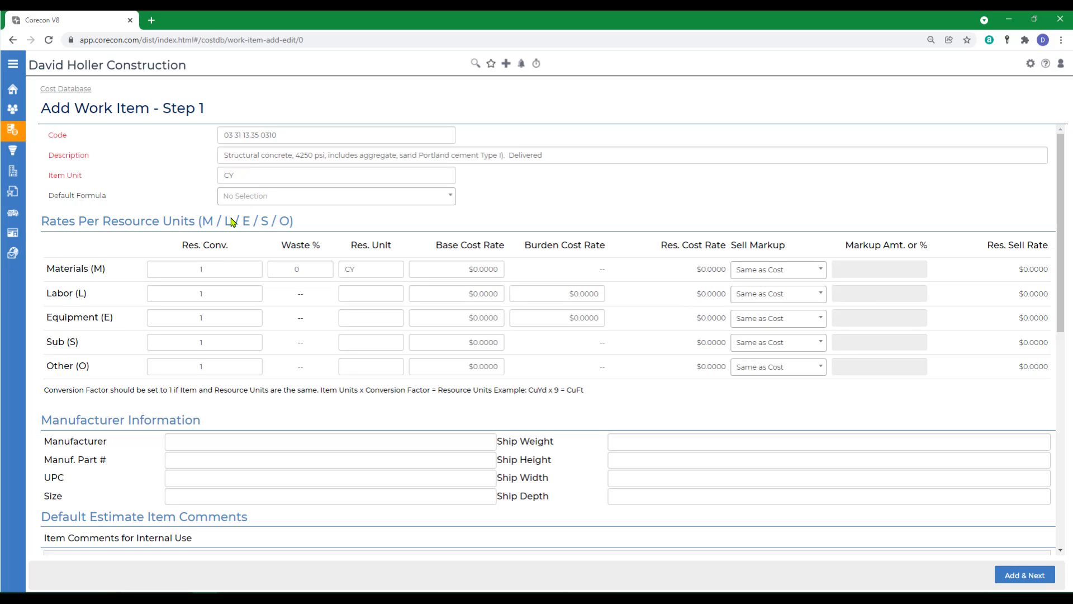
# - Set the Materials base cost rate to 127.50 and choose Same as Cost as its sell markup
pyautogui.click(211, 267)
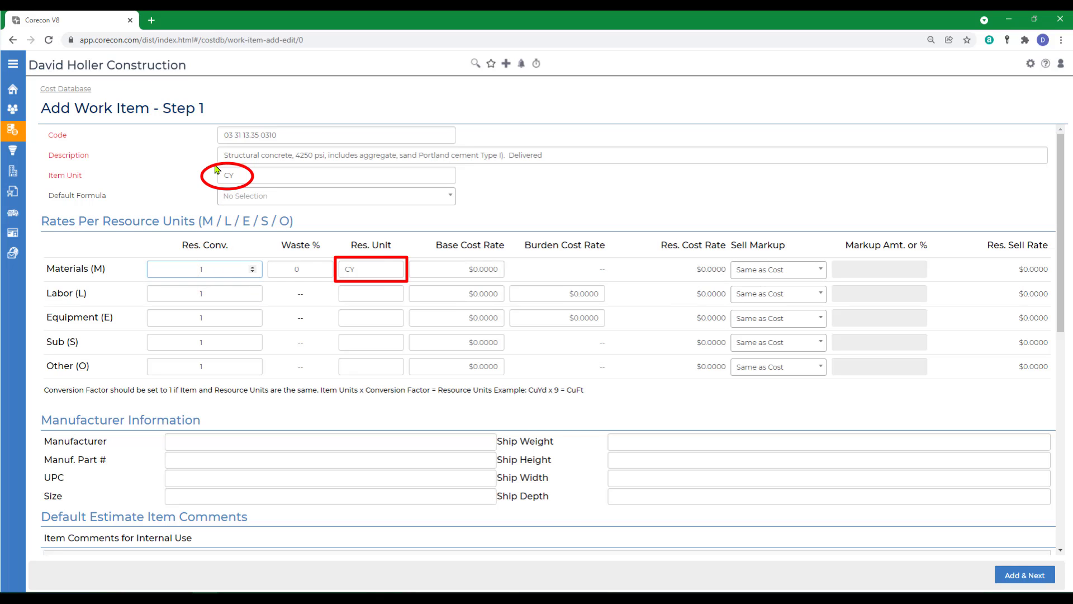
pyautogui.click(446, 262)
pyautogui.write('127.50')
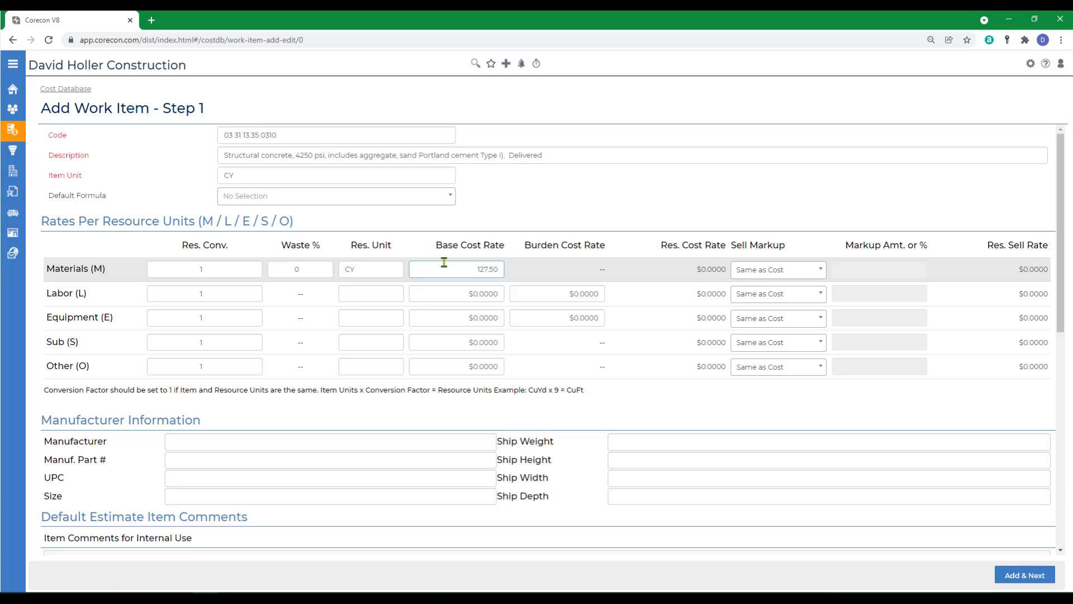
pyautogui.press('Tab')
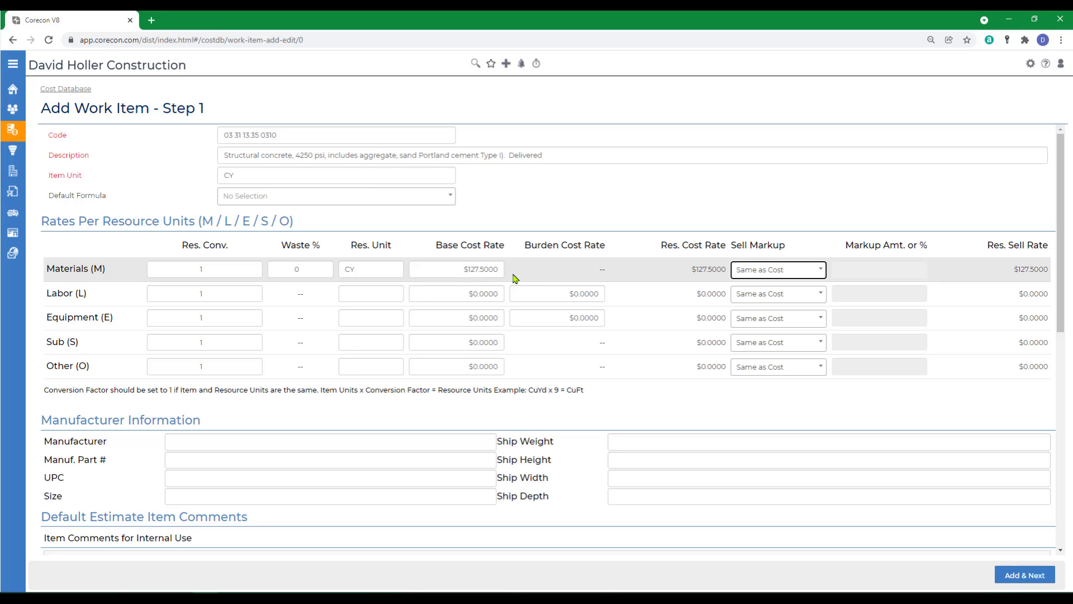
pyautogui.click(820, 270)
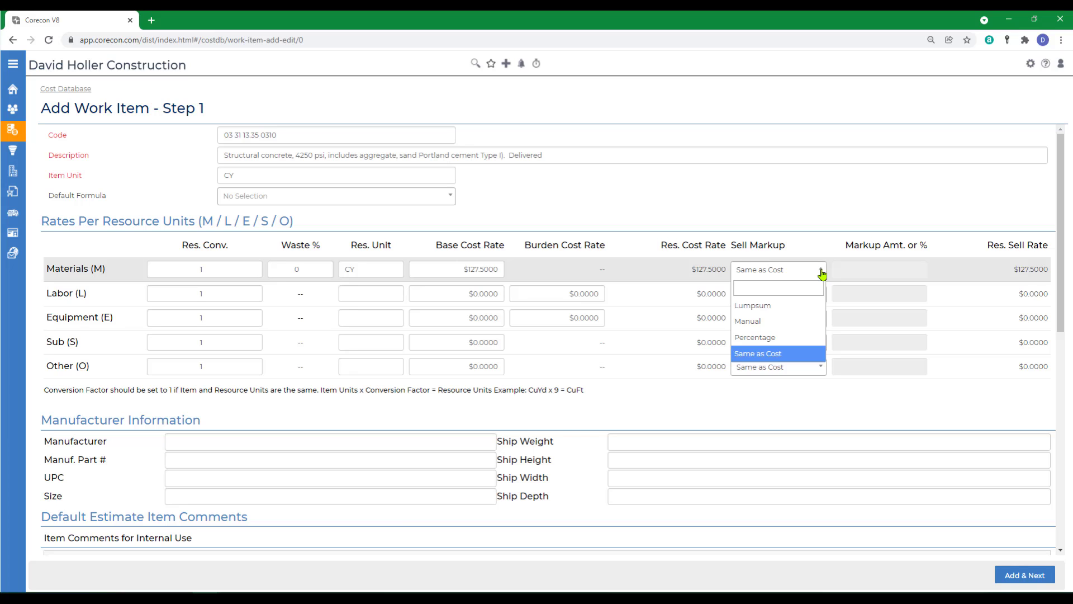
pyautogui.click(752, 354)
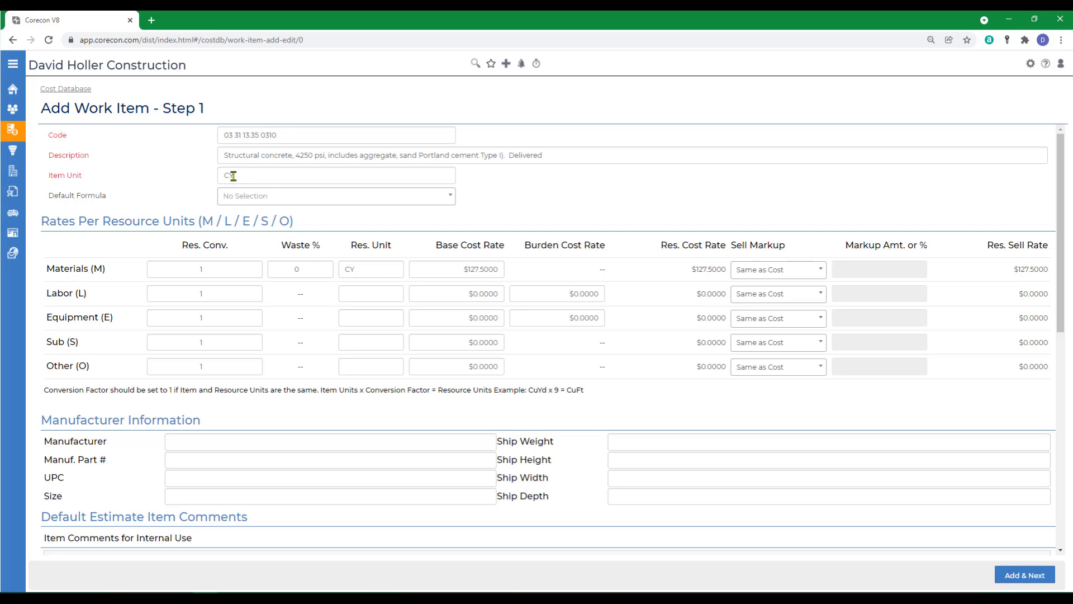
# - Fill in the Labor rates with resource unit Hrs, resource conversion 1.75, base cost rate 45 and burden cost rate 4.5
pyautogui.click(355, 295)
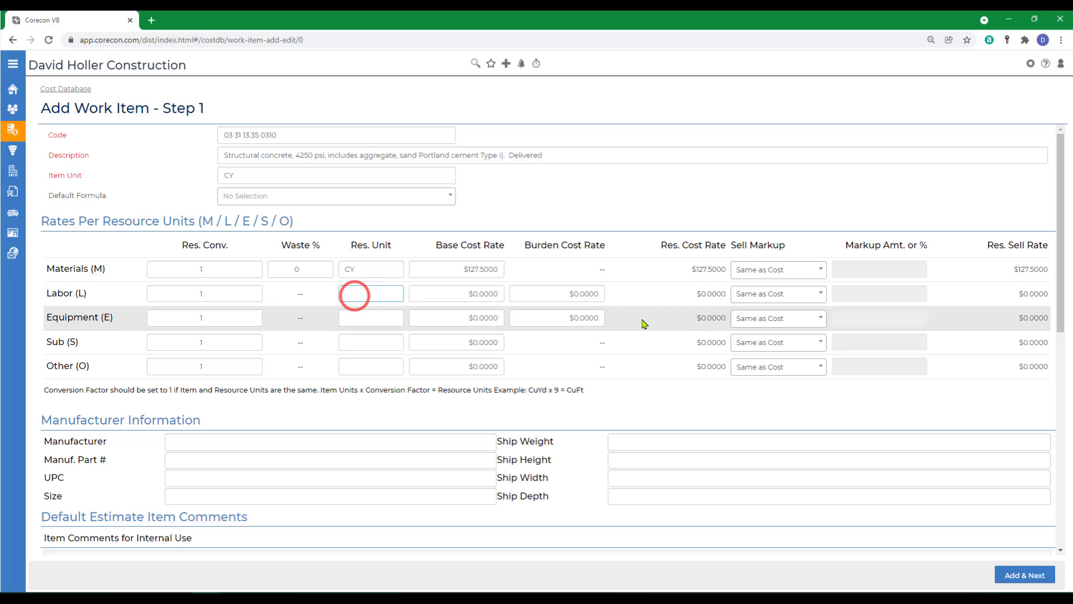
pyautogui.write('Hrs')
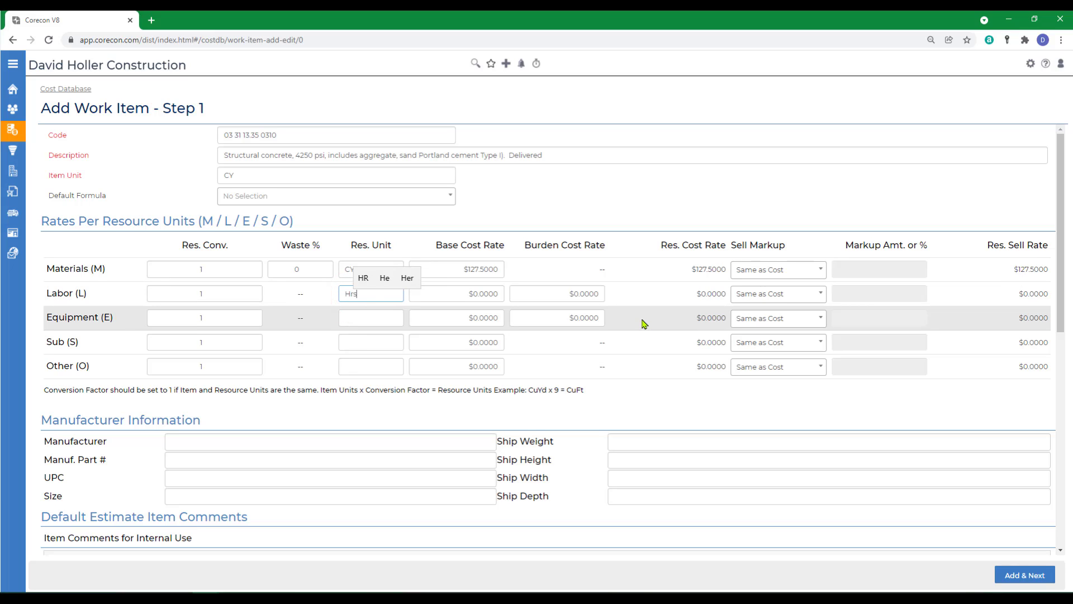
pyautogui.press('Tab')
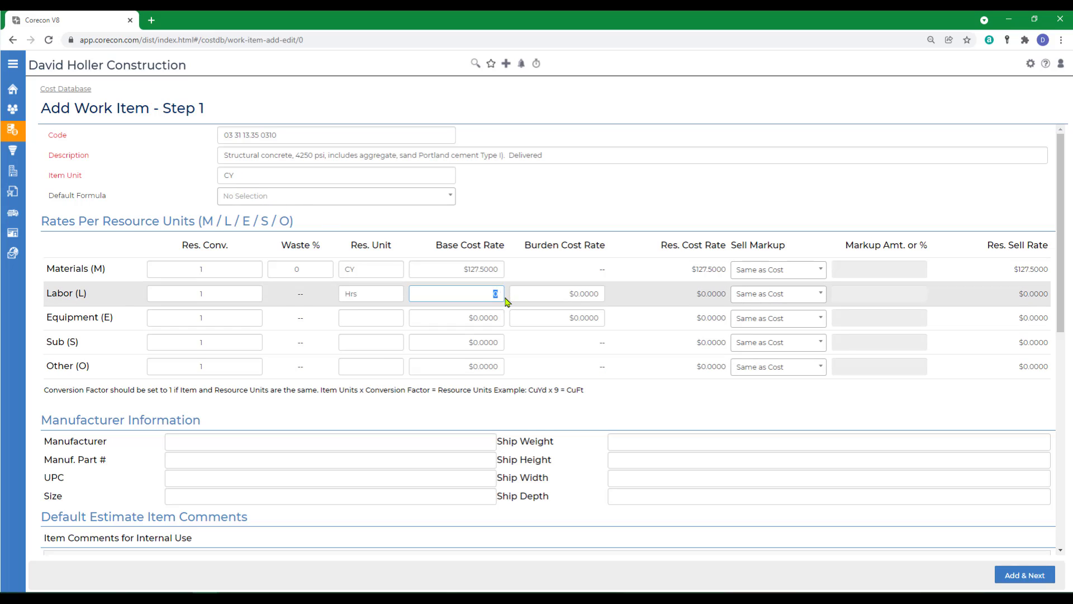
pyautogui.click(217, 293)
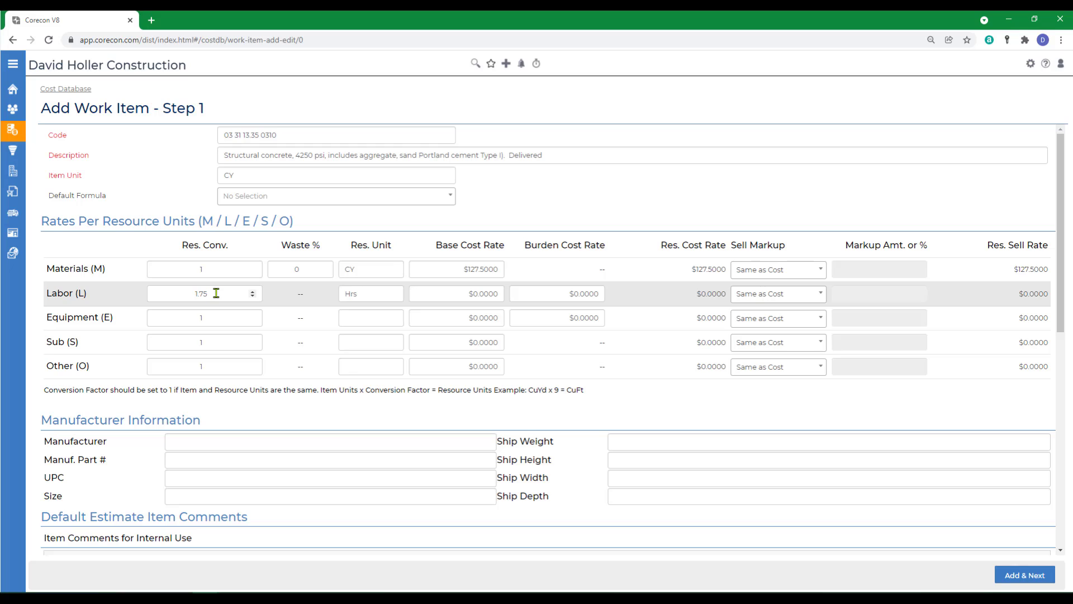
pyautogui.press('Tab')
pyautogui.press('Tab')
pyautogui.press('Tab')
pyautogui.write('4.5')
pyautogui.press('Tab')
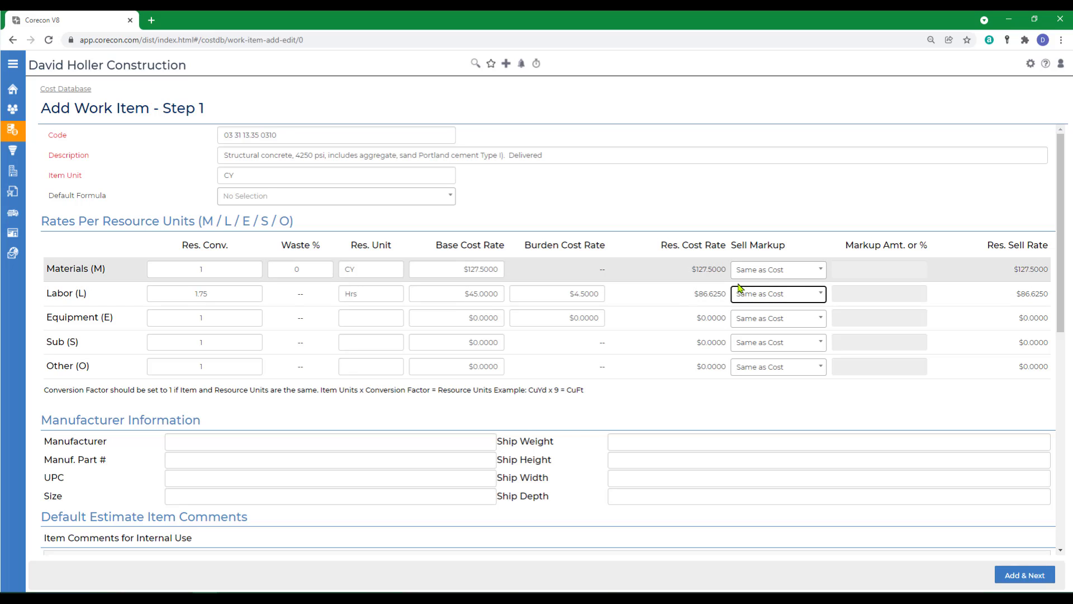
# - Fill in the Equipment rates with resource conversion .75, resource unit Hrs and base cost rate 35
pyautogui.click(173, 316)
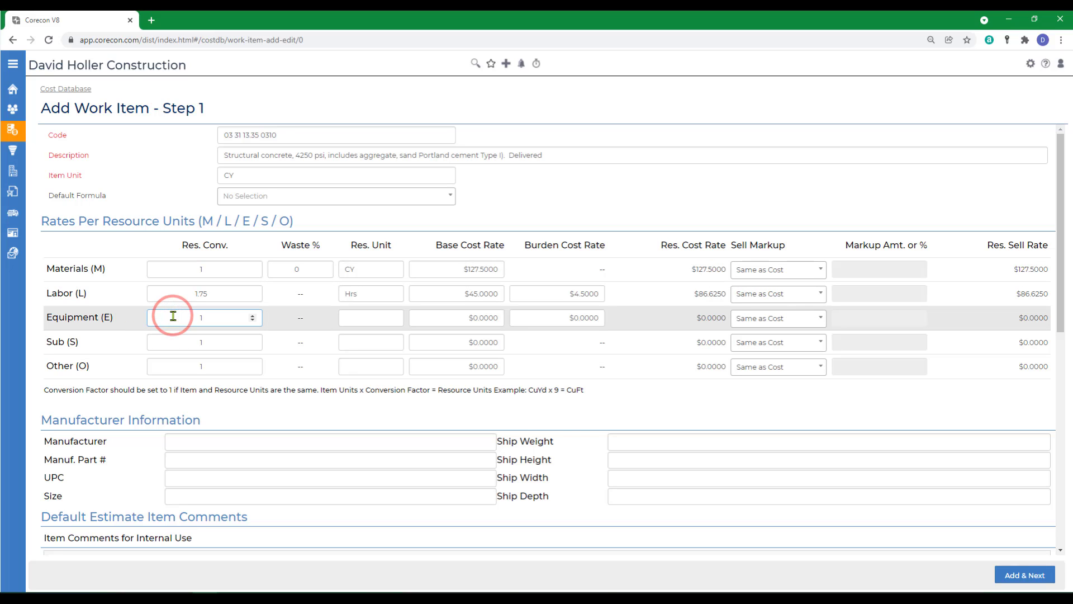
pyautogui.click(173, 315)
pyautogui.write('.75')
pyautogui.press('Tab')
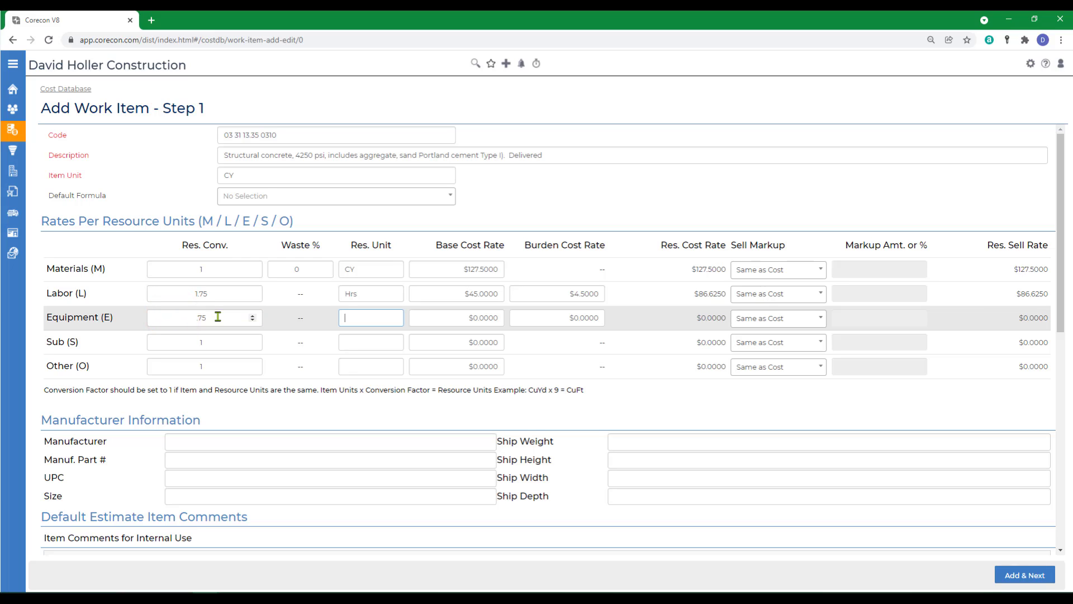
pyautogui.write('Hrs')
pyautogui.press('Tab')
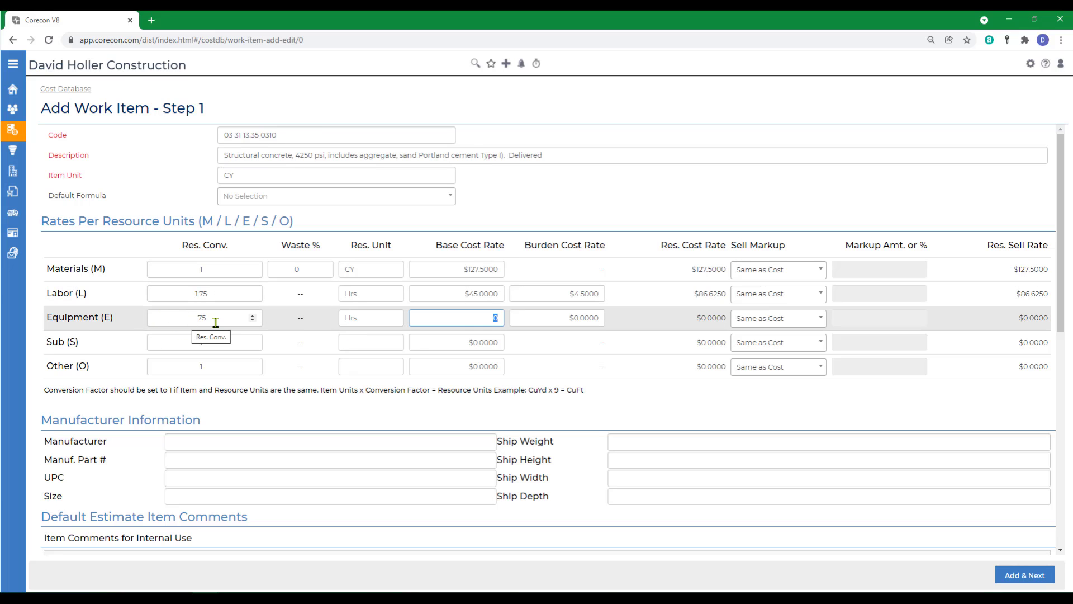
pyautogui.click(474, 323)
pyautogui.write('35')
pyautogui.click(532, 322)
pyautogui.press('Tab')
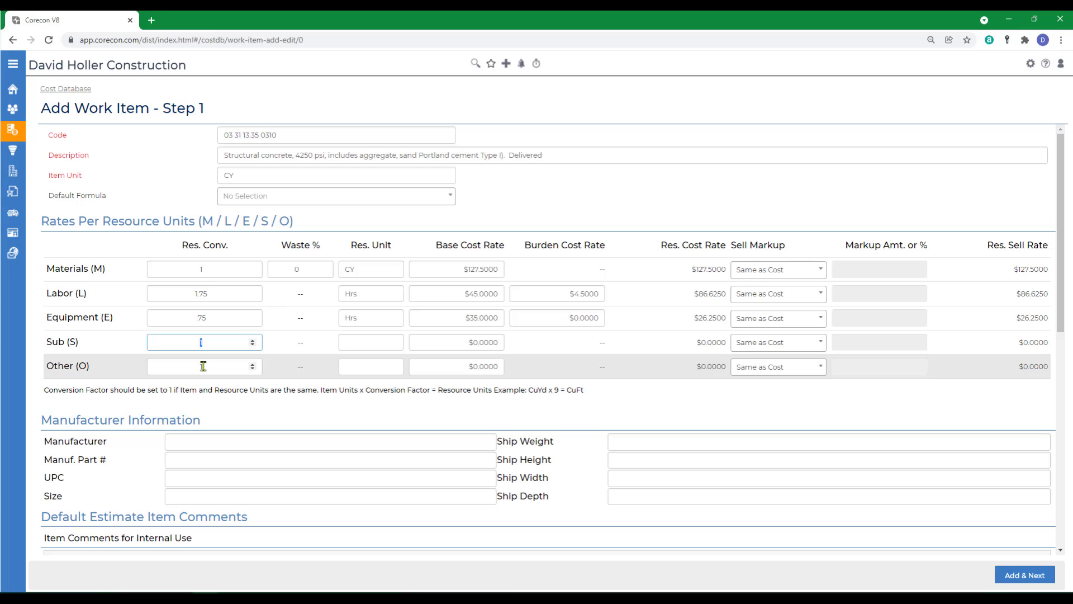
# - Fill in the Other rates with resource conversion 1, resource unit CY and base cost rate 14.5
pyautogui.click(202, 366)
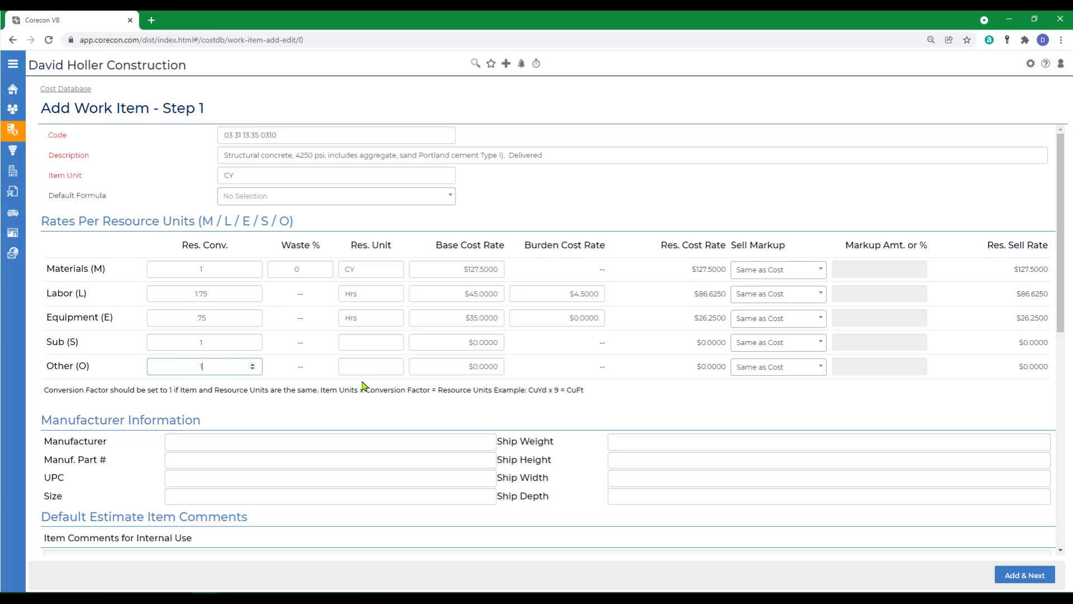
pyautogui.press('BackSpace')
pyautogui.write('1')
pyautogui.press('Tab')
pyautogui.write('C')
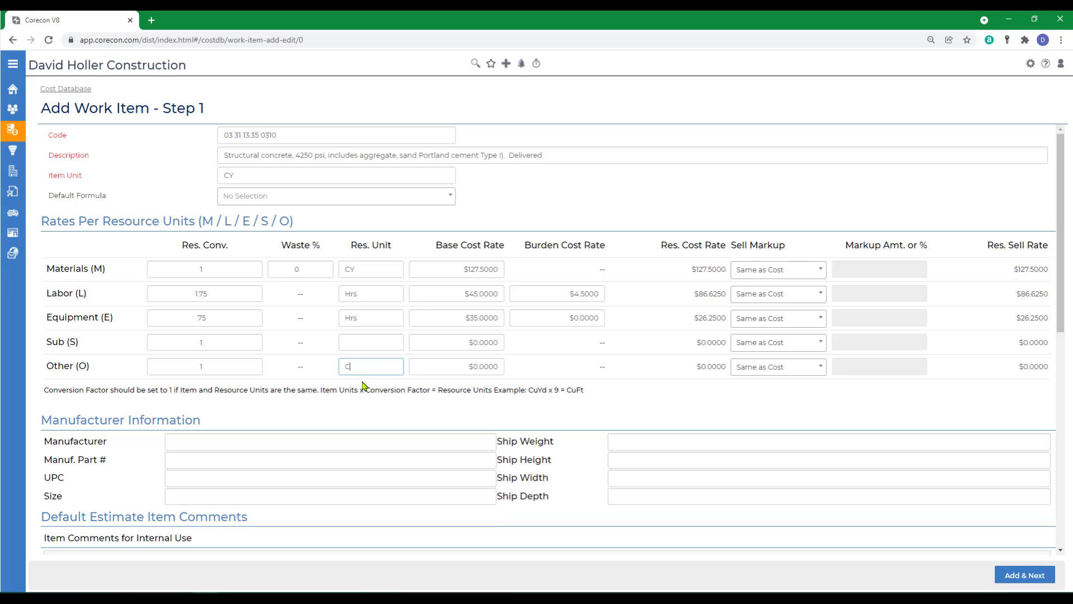
pyautogui.write('Y')
pyautogui.press('Tab')
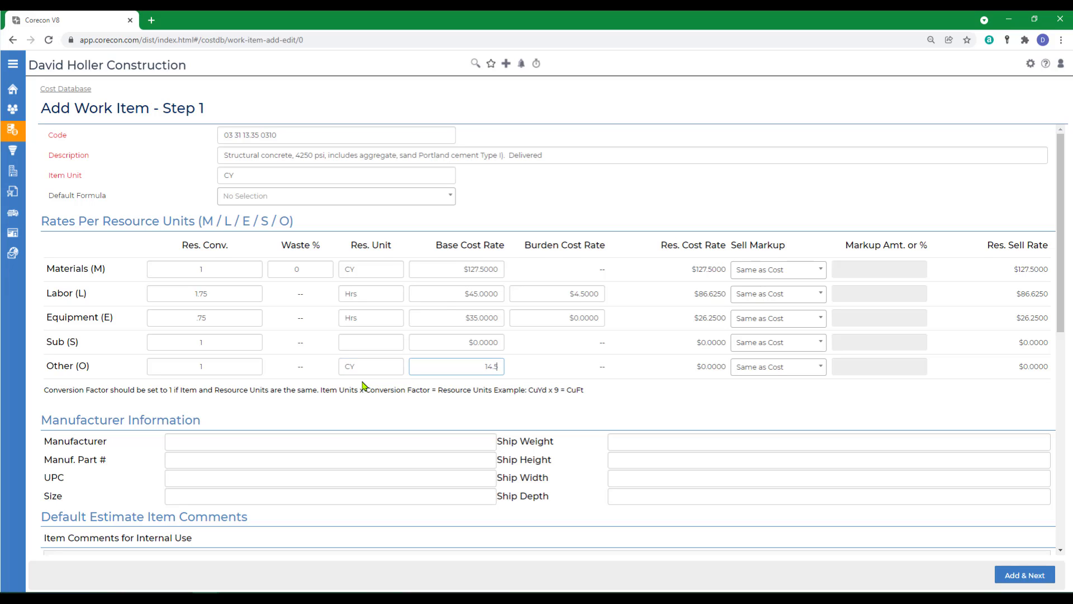
pyautogui.press('Tab')
pyautogui.scroll(-5, 361, 405)
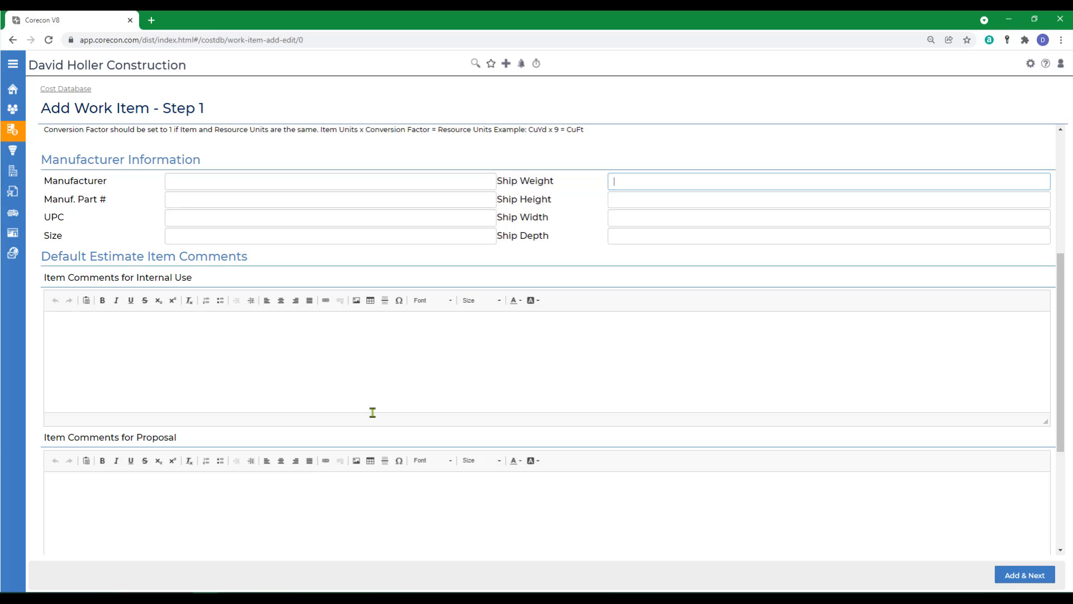
pyautogui.scroll(3, 373, 413)
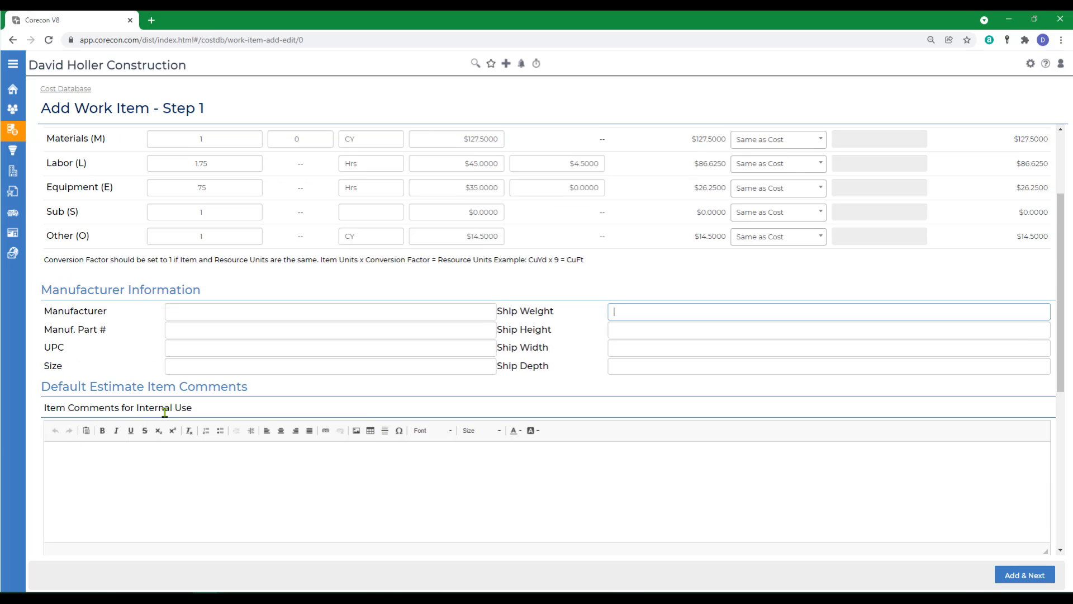
pyautogui.scroll(-5, 198, 457)
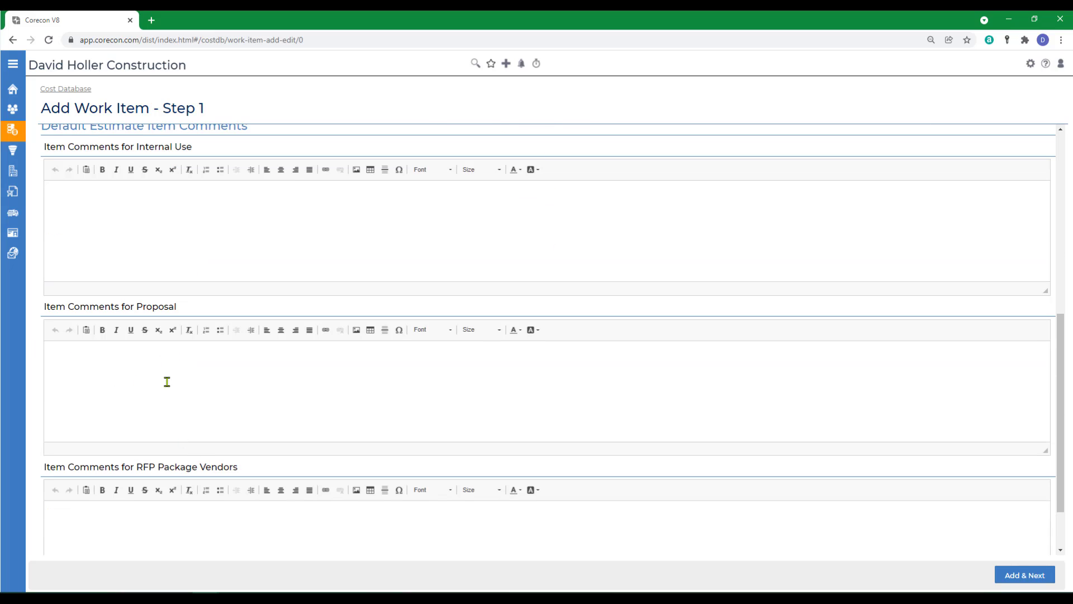
# - Look over the comment and manufacturer fields, leave them blank, and add the work item to continue to its classifications
pyautogui.scroll(-3, 125, 408)
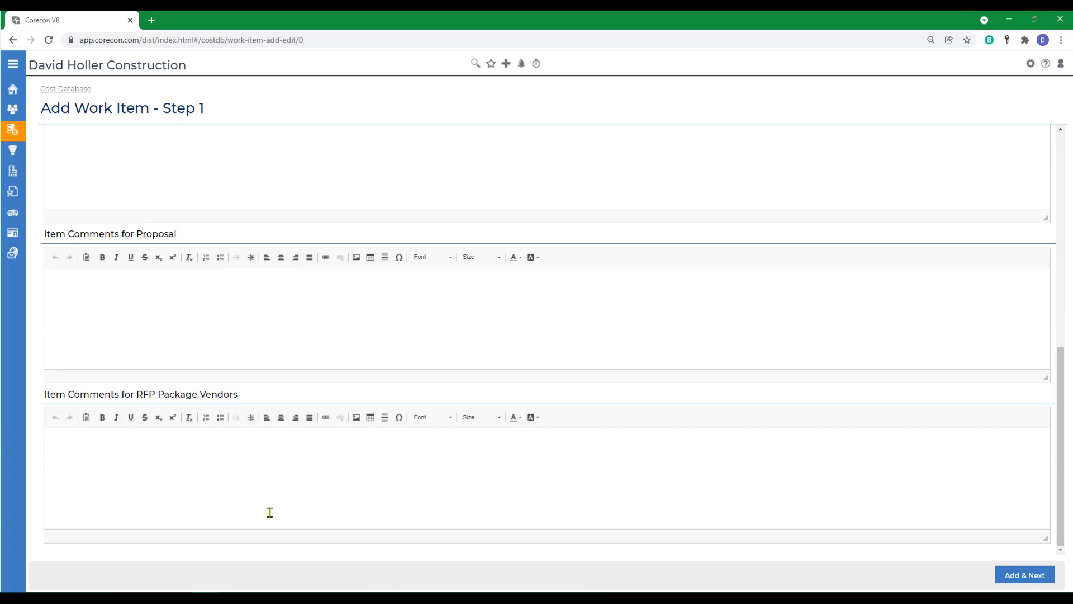
pyautogui.scroll(10, 274, 513)
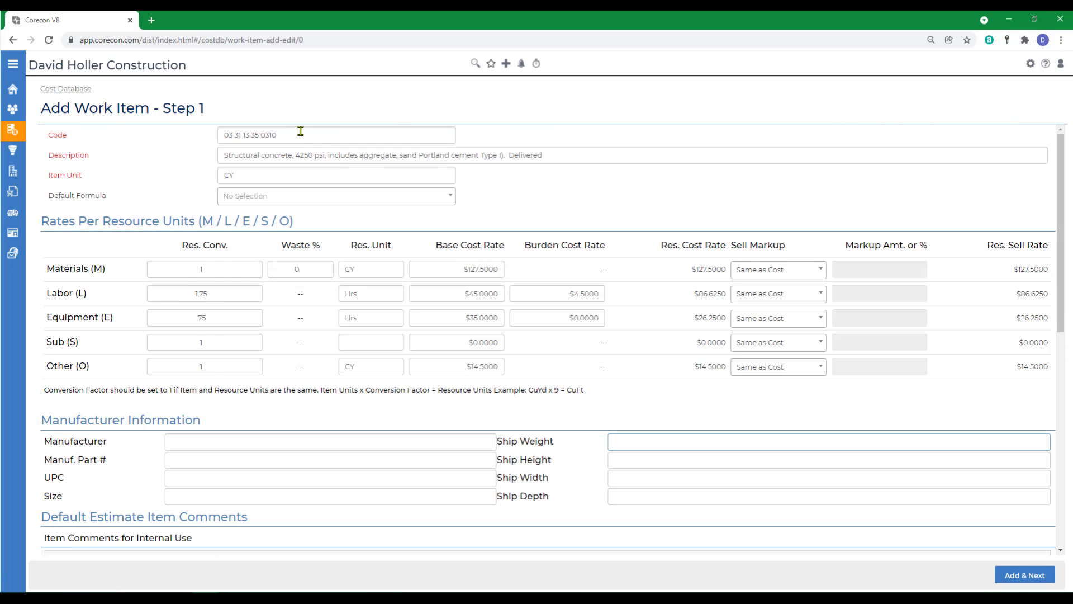
pyautogui.click(181, 441)
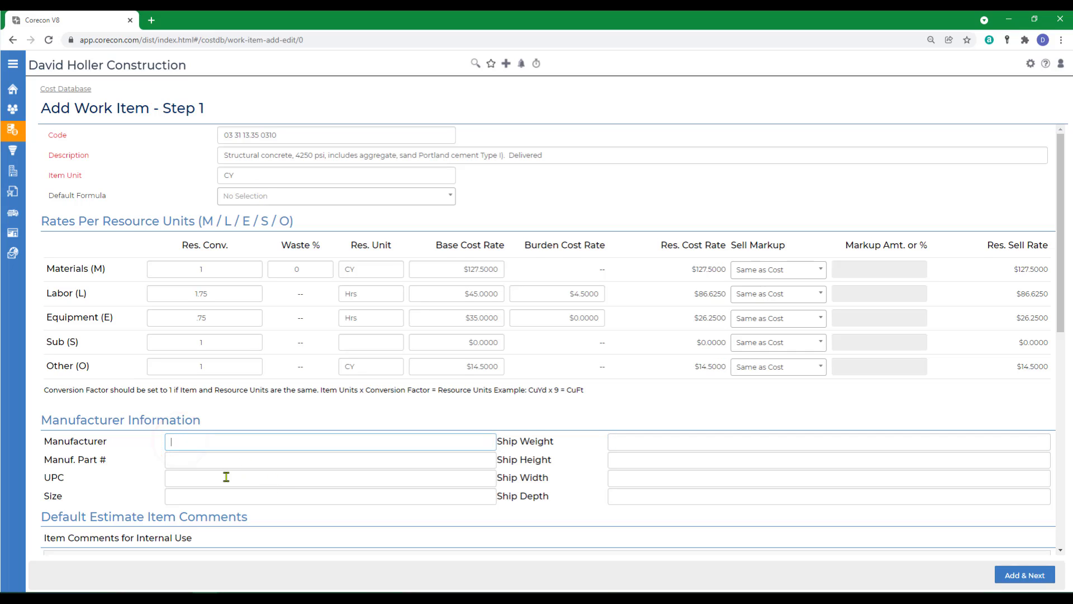
pyautogui.click(204, 460)
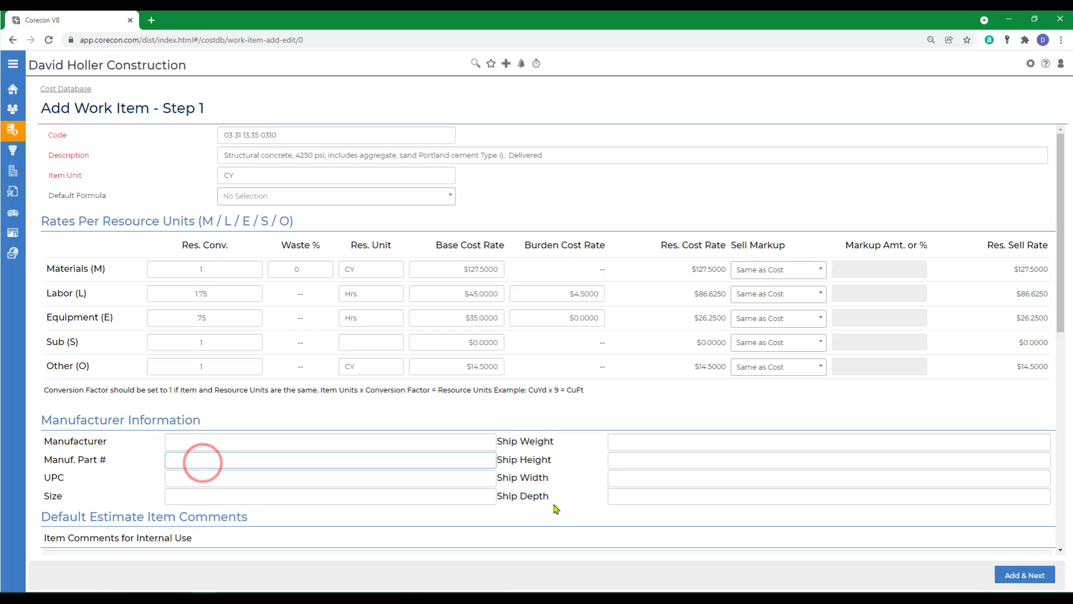
pyautogui.click(1023, 576)
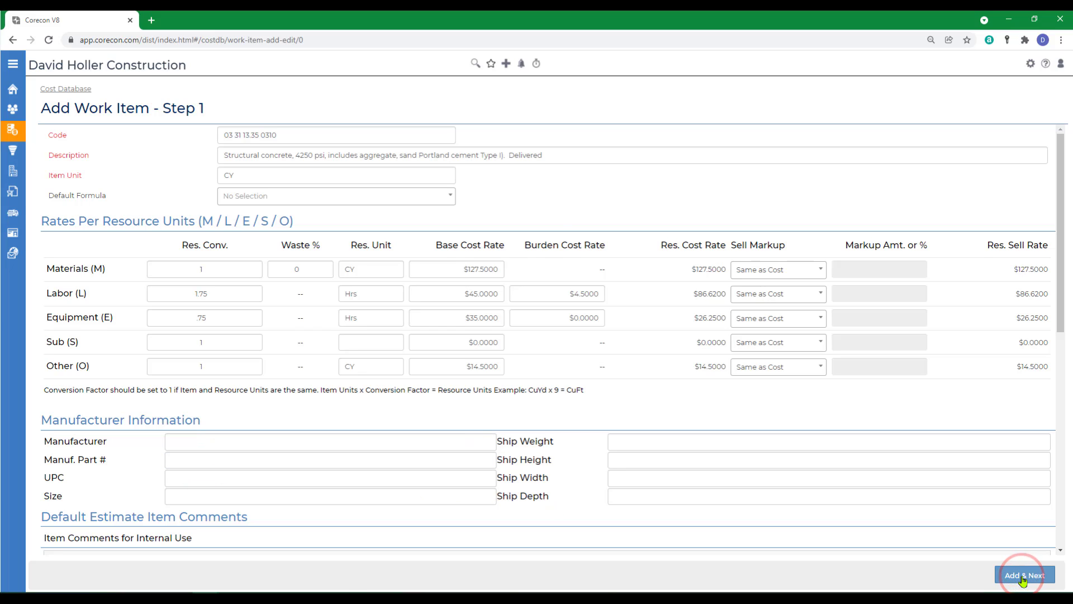
# - Classify the work item under CSI 2016 with code 03 31 00 - Structural Concrete and finish adding it
pyautogui.click(560, 196)
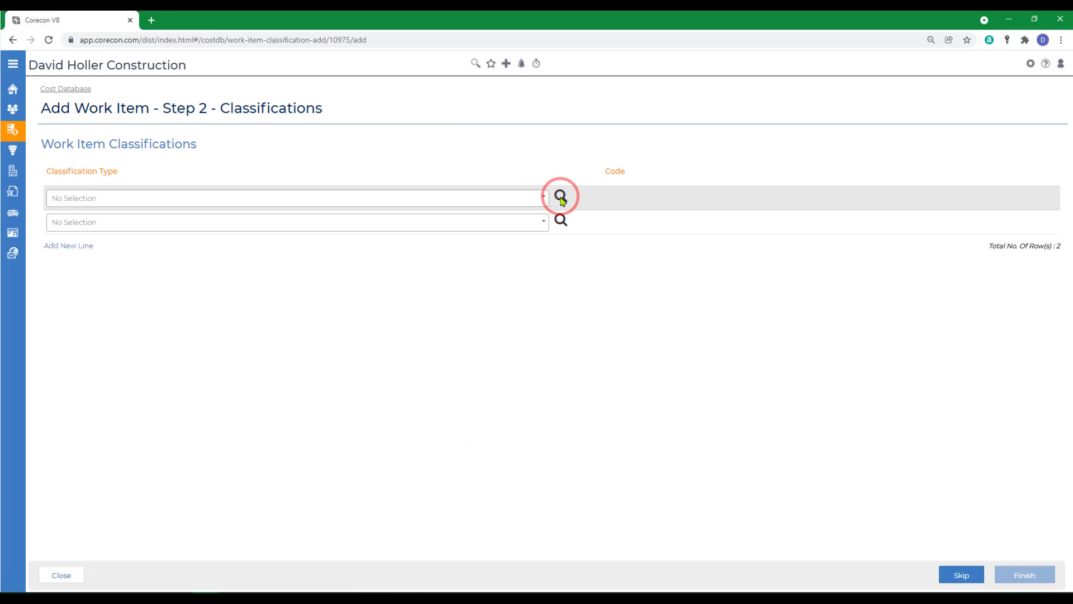
pyautogui.click(546, 197)
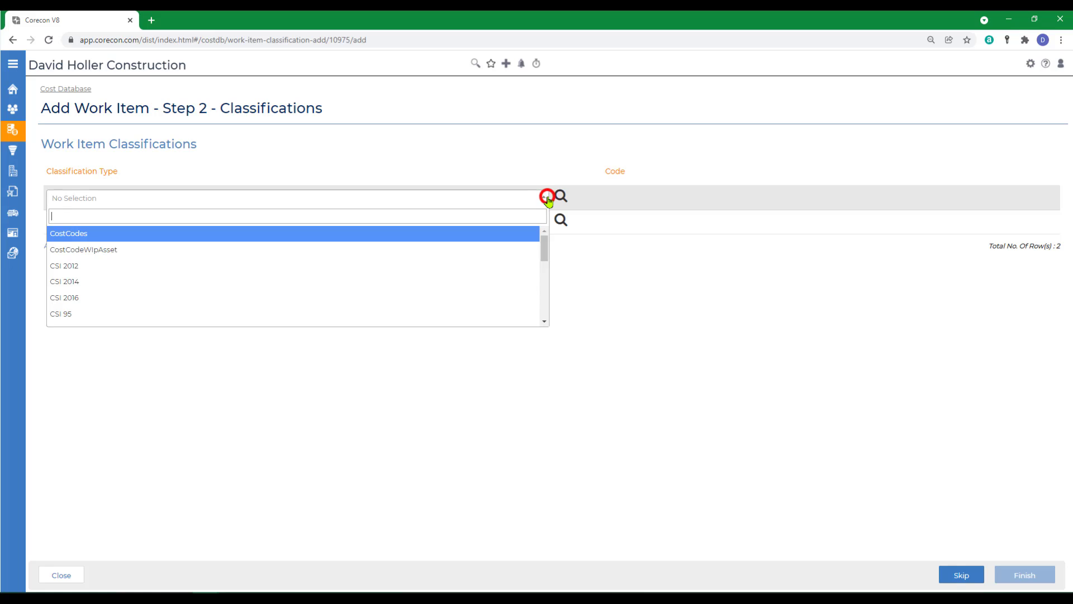
pyautogui.click(82, 295)
pyautogui.click(560, 196)
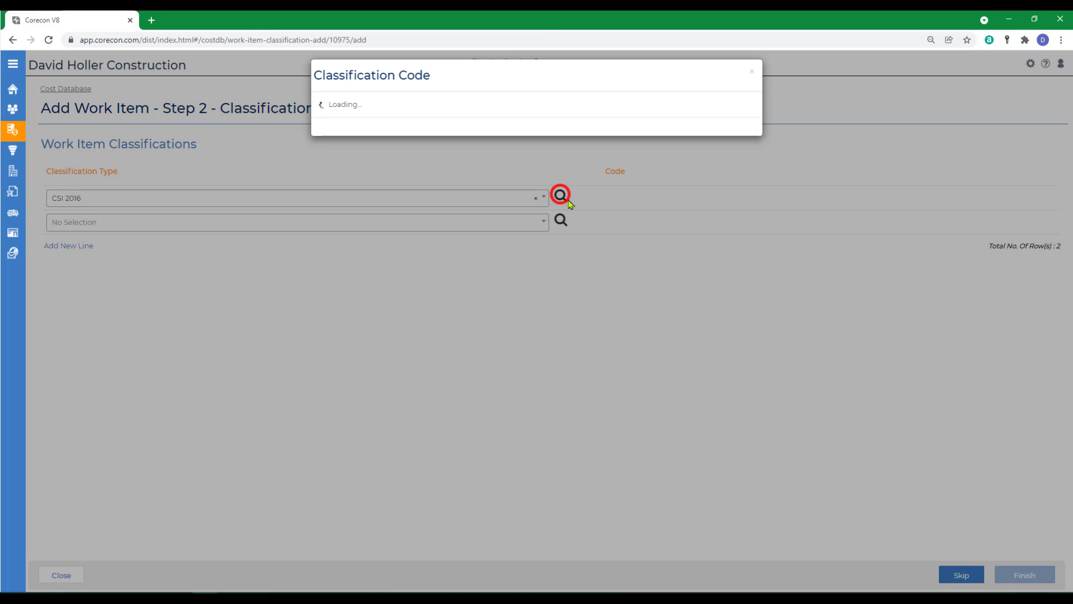
pyautogui.click(325, 143)
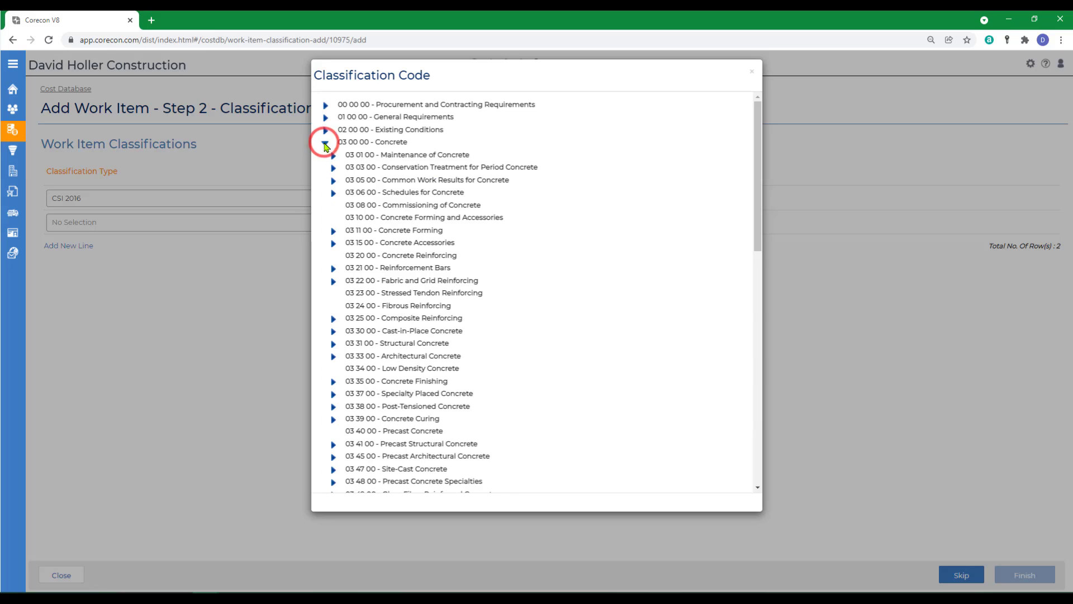
pyautogui.click(356, 346)
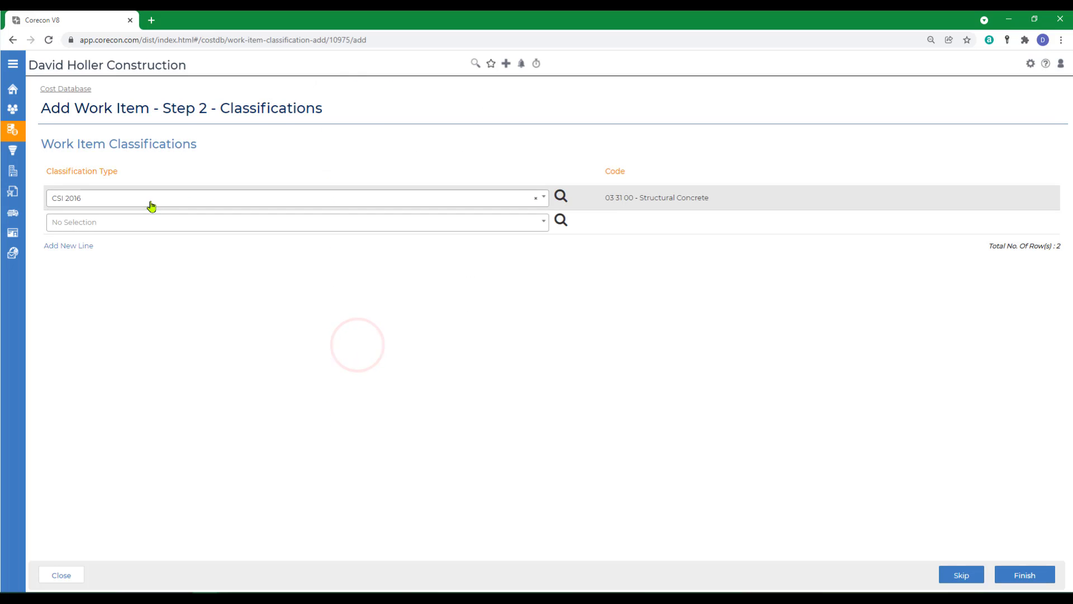
pyautogui.click(1008, 581)
# - Review the saved work item's rates and classification, including its edit form, and return to the Cost Database overview
pyautogui.click(664, 172)
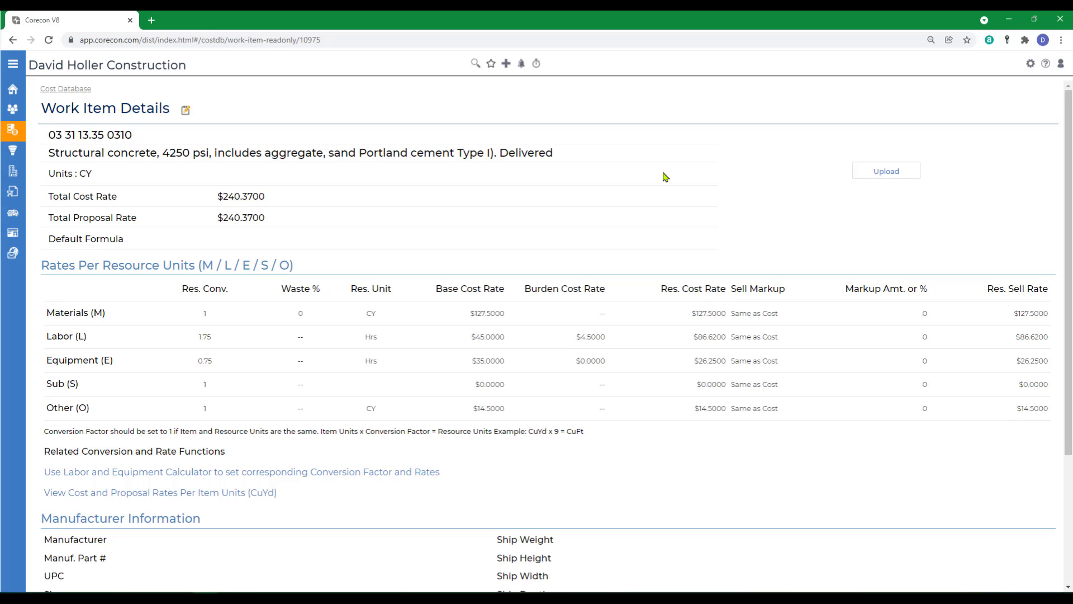
pyautogui.scroll(-3, 665, 177)
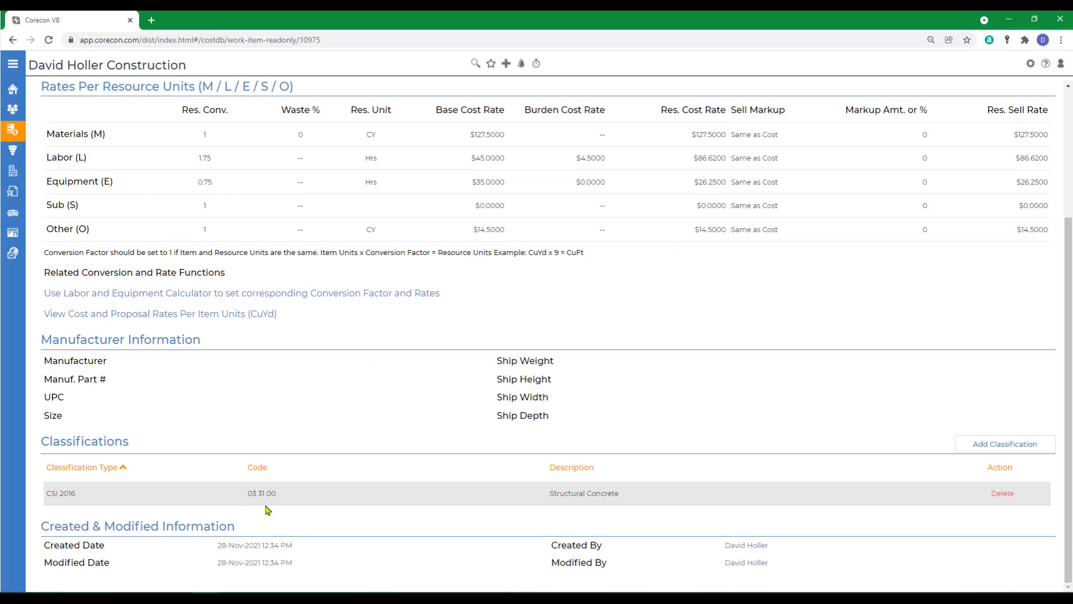
pyautogui.scroll(3, 352, 408)
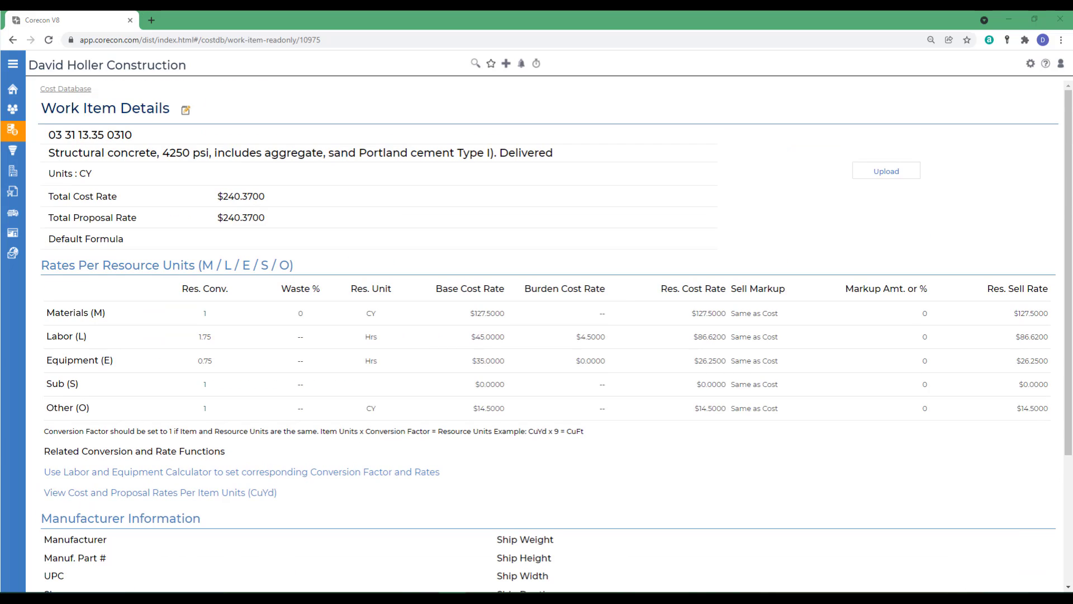
pyautogui.click(186, 112)
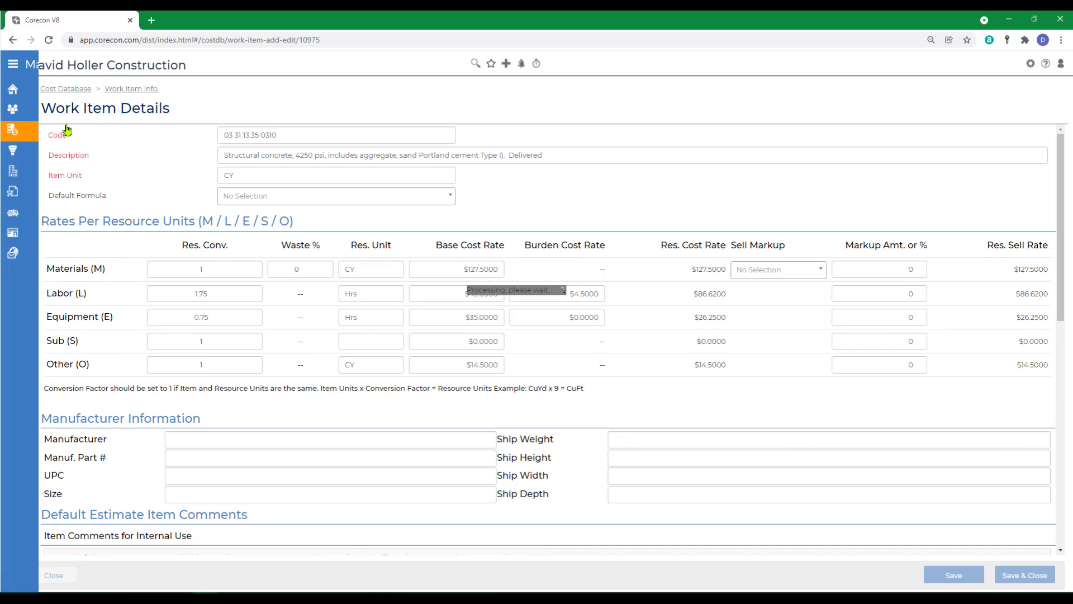
pyautogui.click(67, 89)
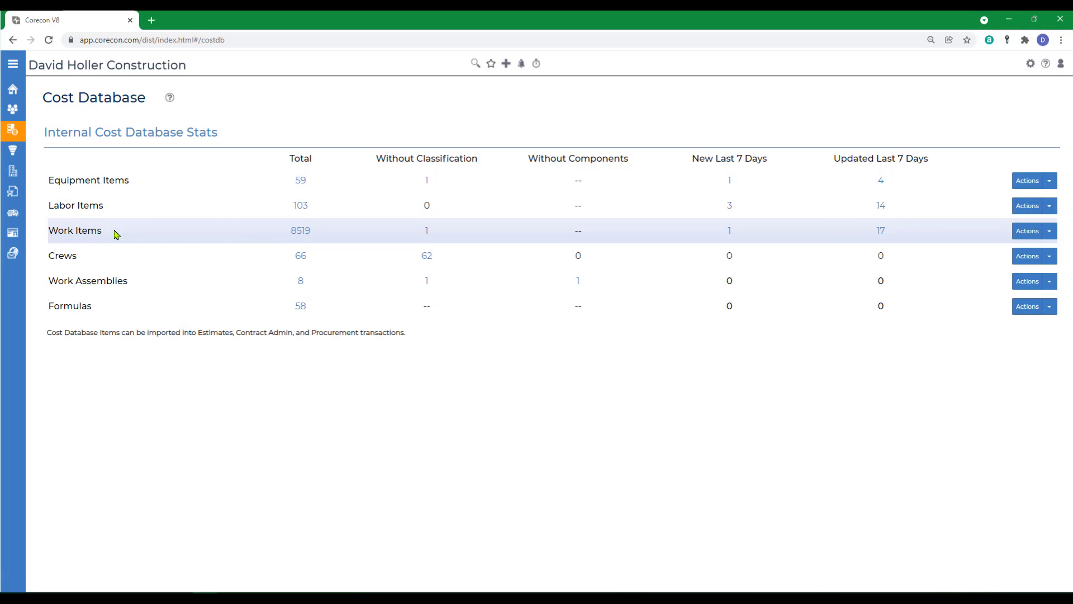
# - Check the actions available for Work Items and open the online help article on importing materials and work items from Microsoft Excel
pyautogui.click(1049, 231)
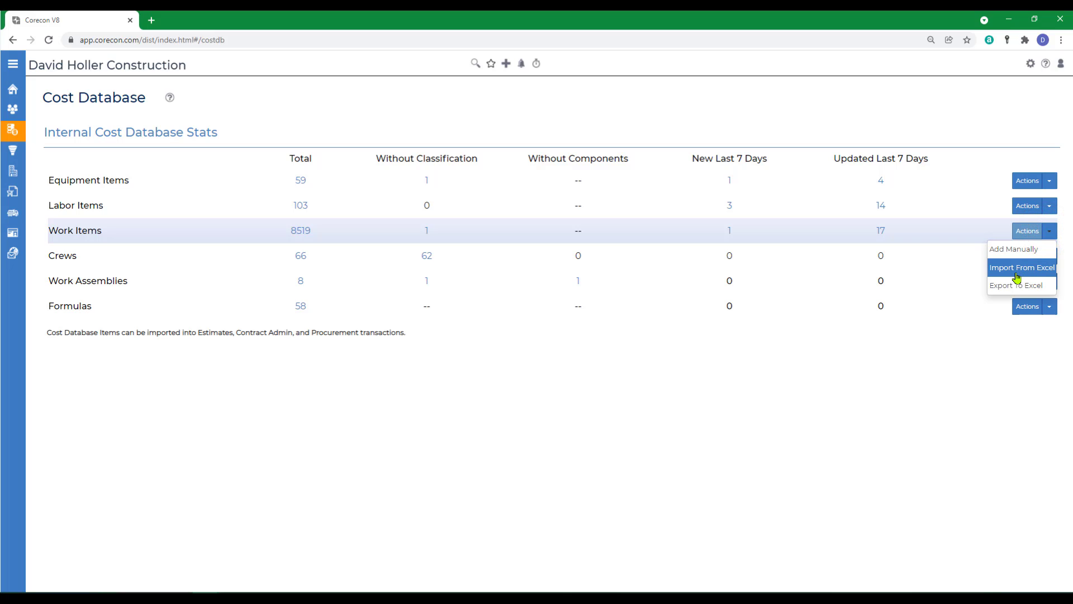
pyautogui.click(1046, 65)
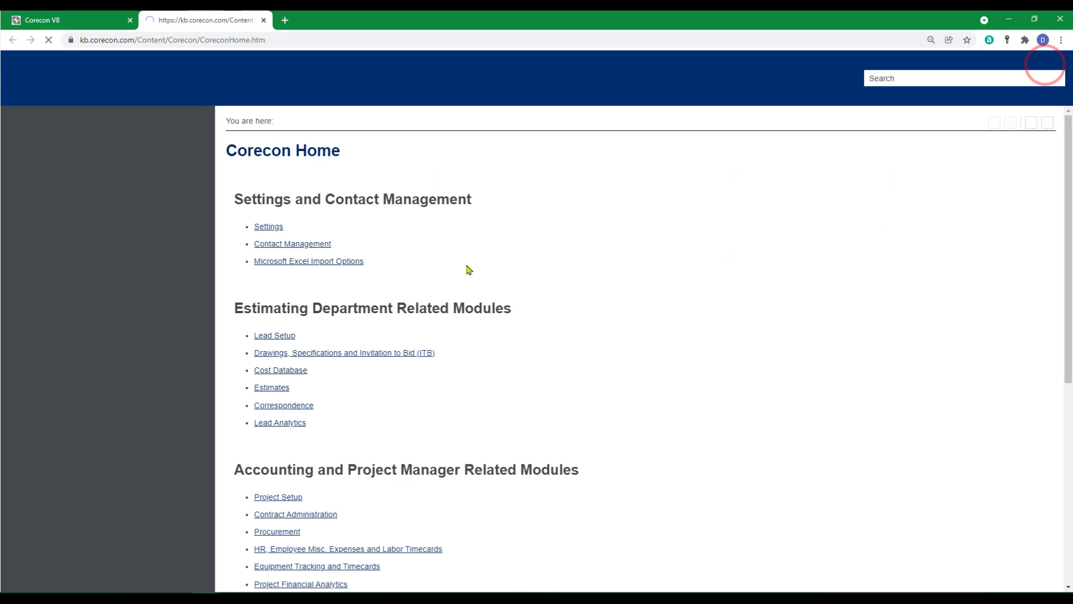
pyautogui.click(52, 128)
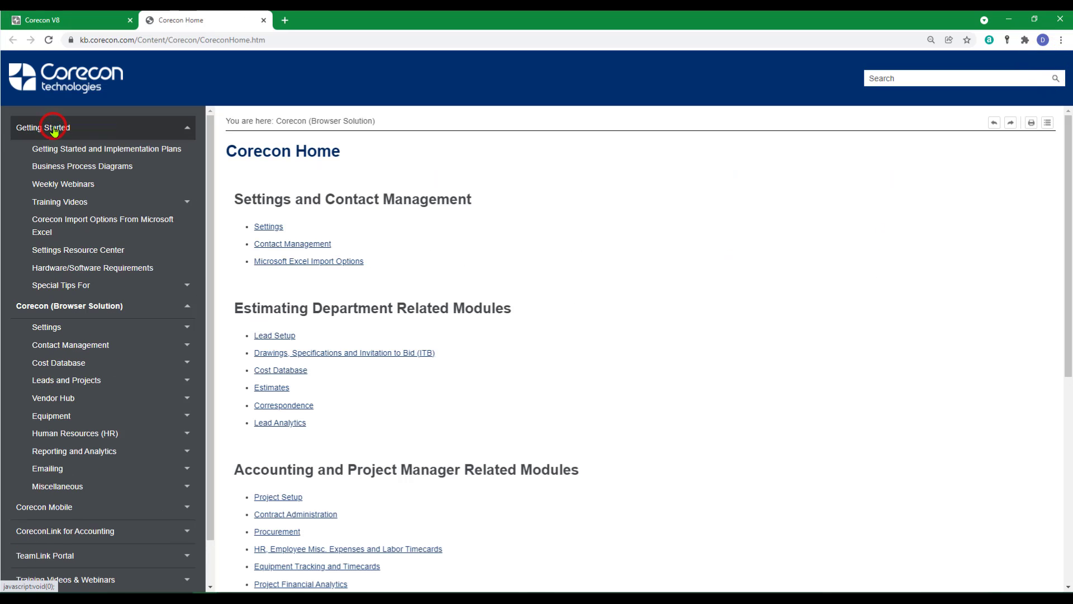
pyautogui.click(53, 229)
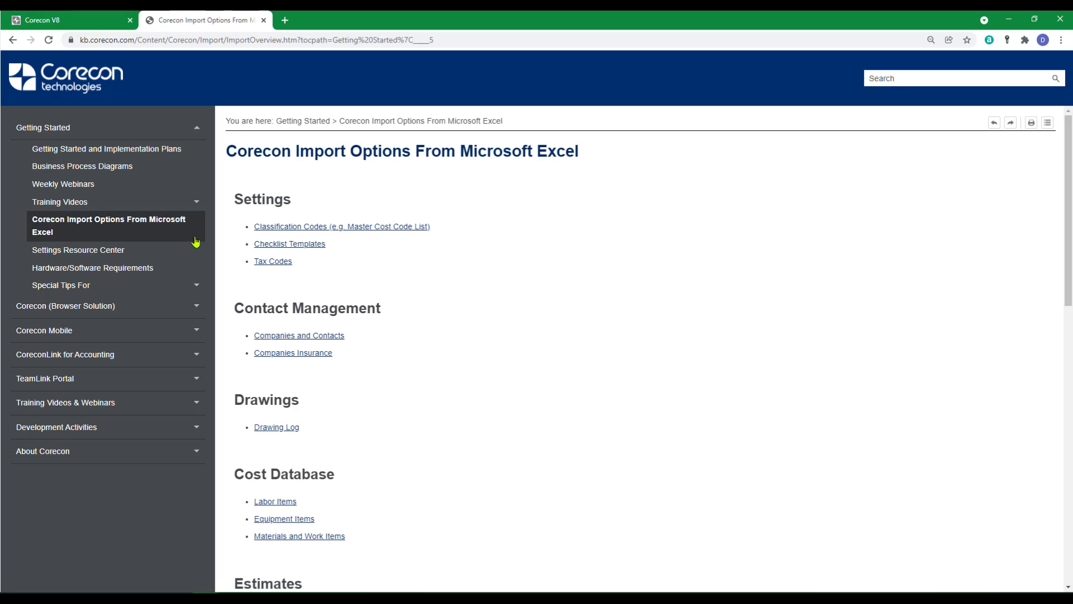
pyautogui.click(288, 537)
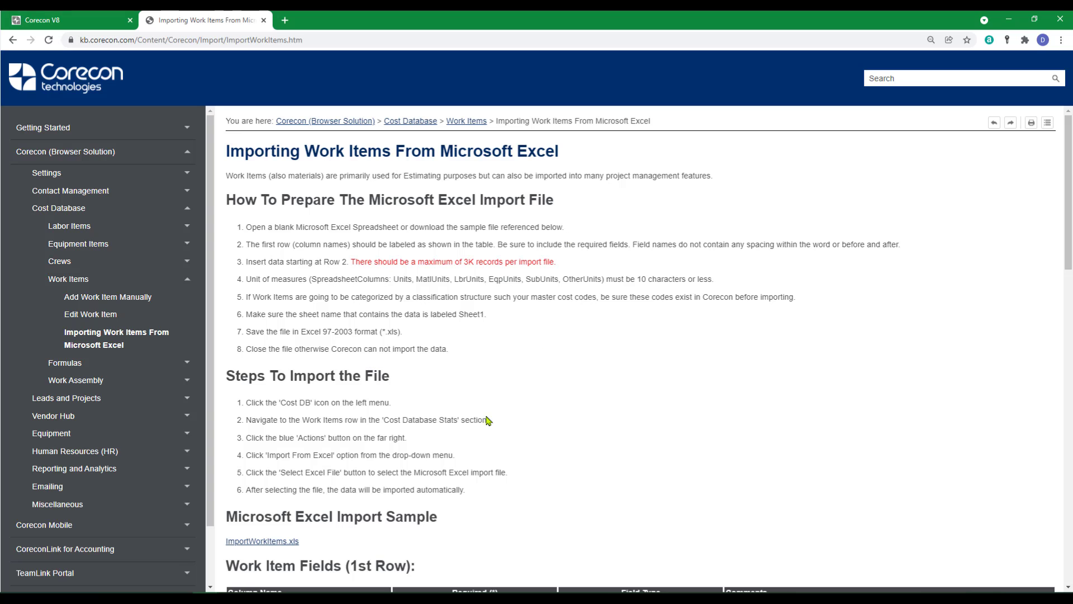
# - Read through the work item import fields, then download the sample file ImportWorkItems.xls and open it in Excel
pyautogui.scroll(-7, 540, 420)
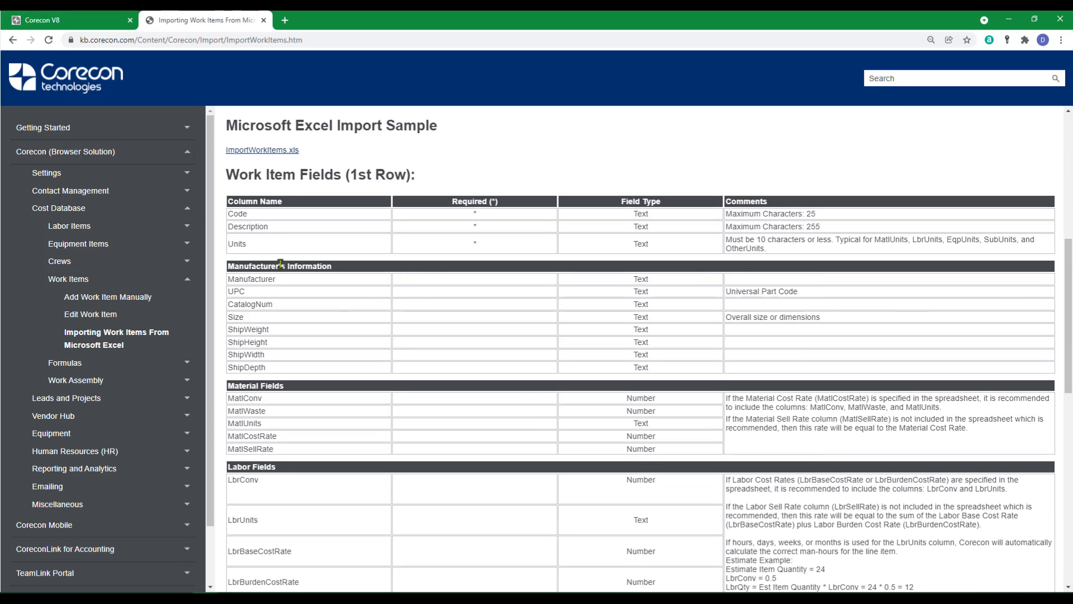
pyautogui.scroll(-5, 301, 538)
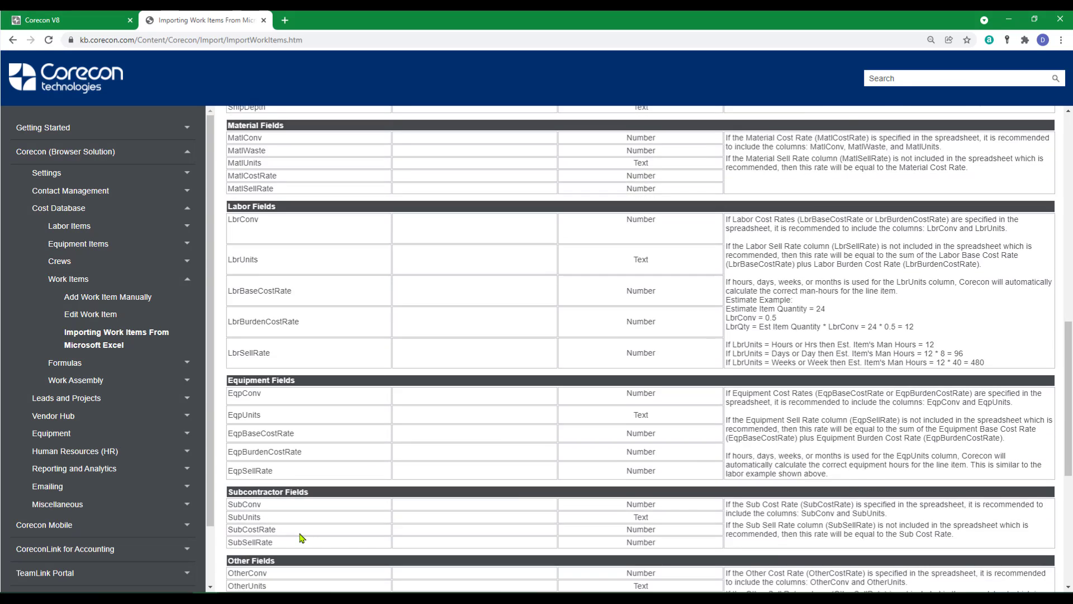
pyautogui.scroll(-2, 302, 538)
pyautogui.scroll(11, 302, 537)
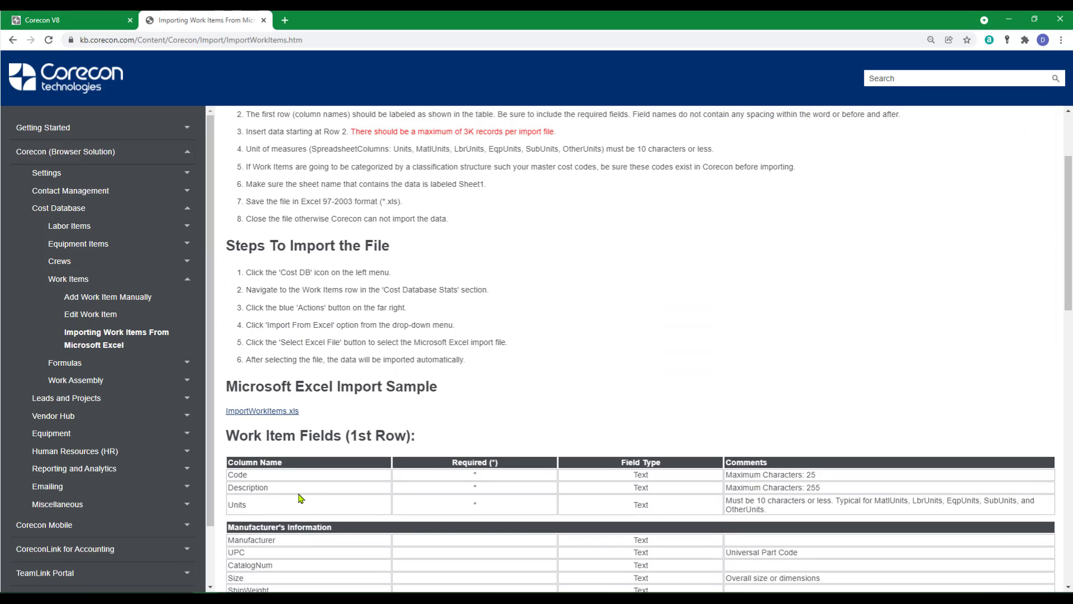
pyautogui.click(252, 414)
pyautogui.click(119, 576)
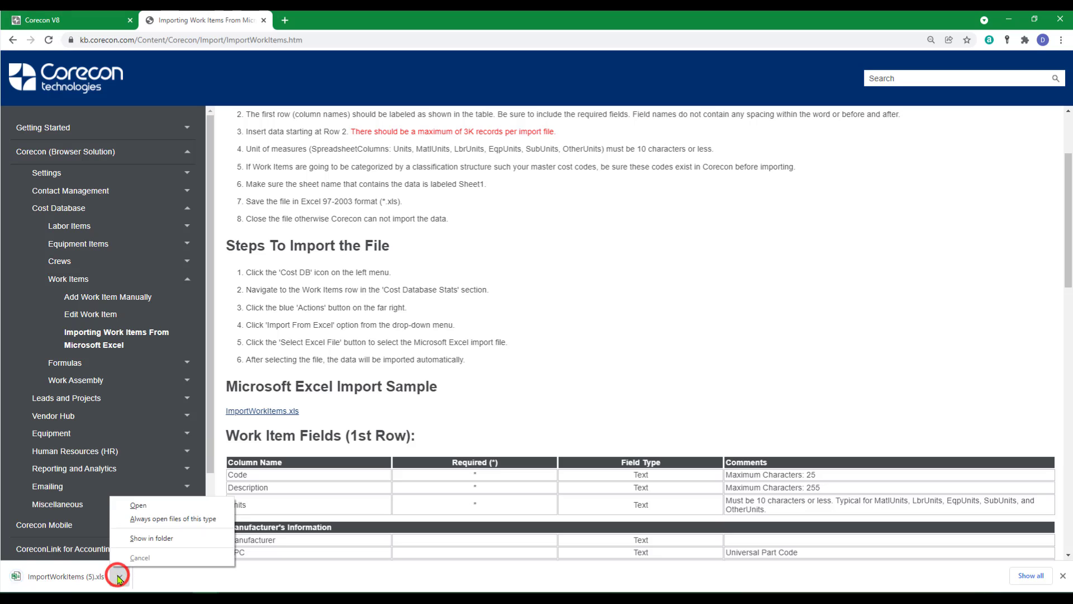
pyautogui.click(138, 504)
# - Examine the CSI 2016Division and CSI 2016Major classification columns in the sample spreadsheet
pyautogui.moveTo(699, 571); pyautogui.dragTo(805, 578)
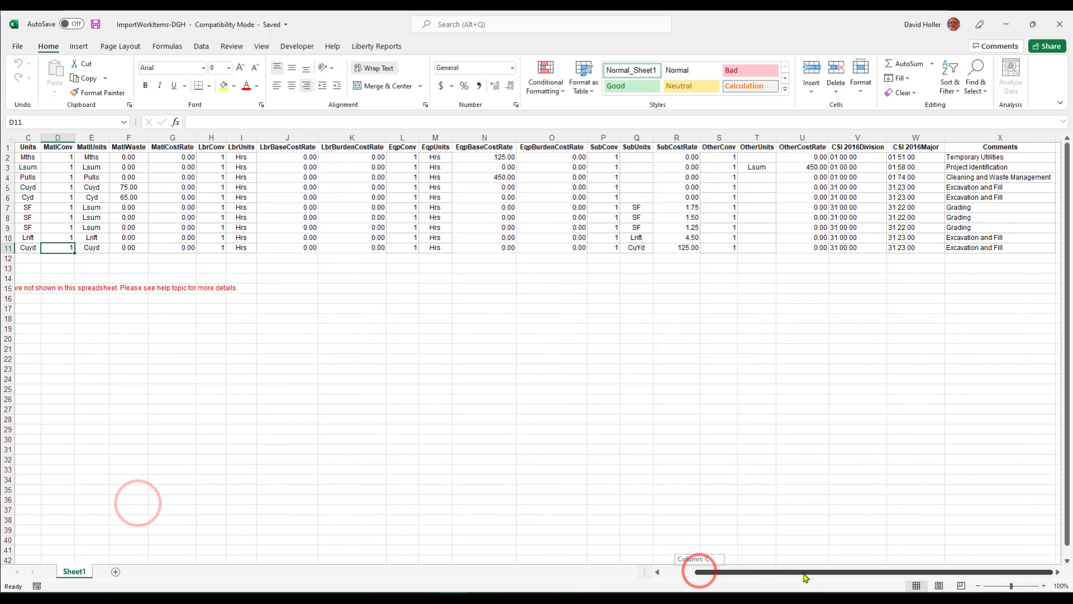
pyautogui.moveTo(853, 138); pyautogui.dragTo(901, 138)
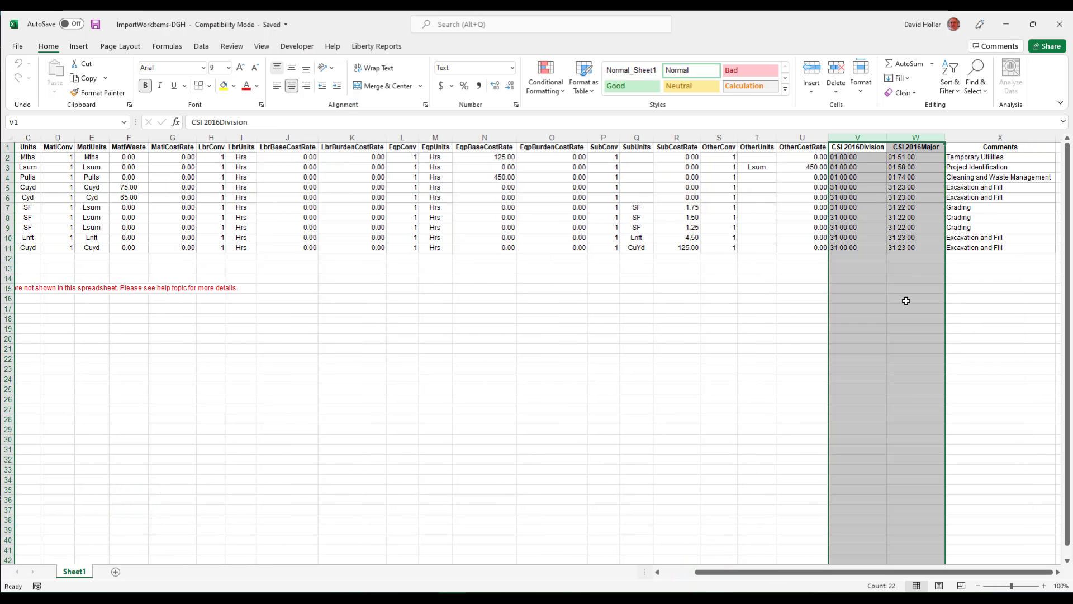
pyautogui.moveTo(906, 301); pyautogui.dragTo(906, 305)
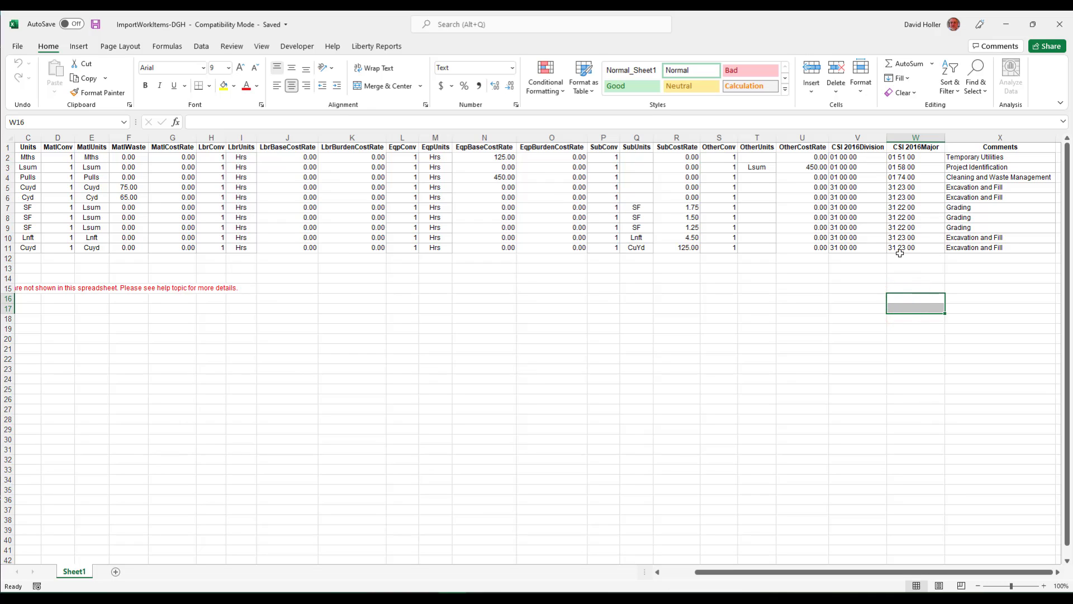
pyautogui.click(838, 147)
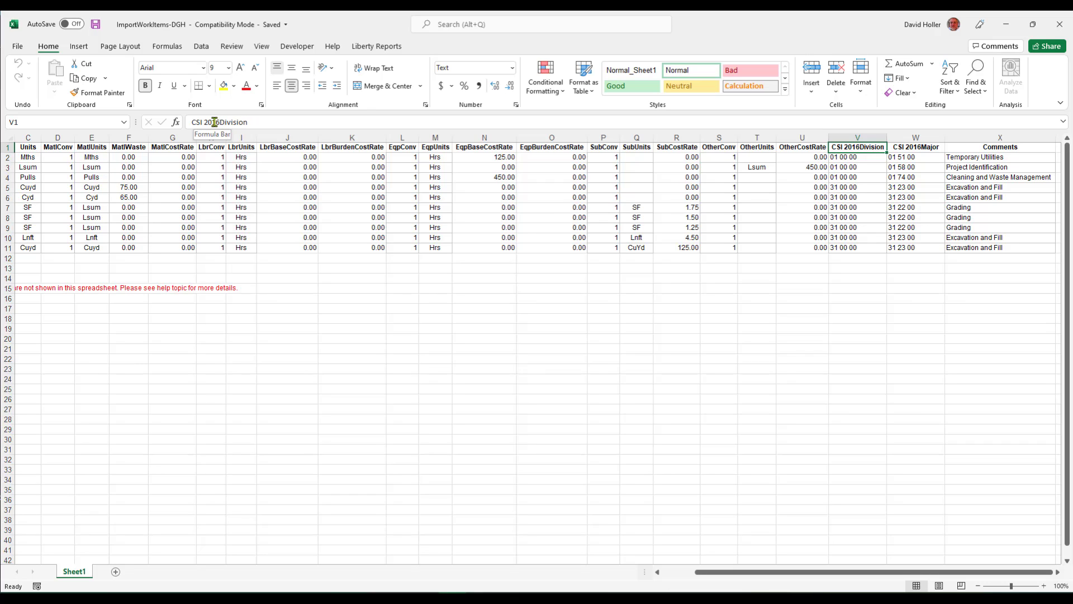
pyautogui.click(915, 147)
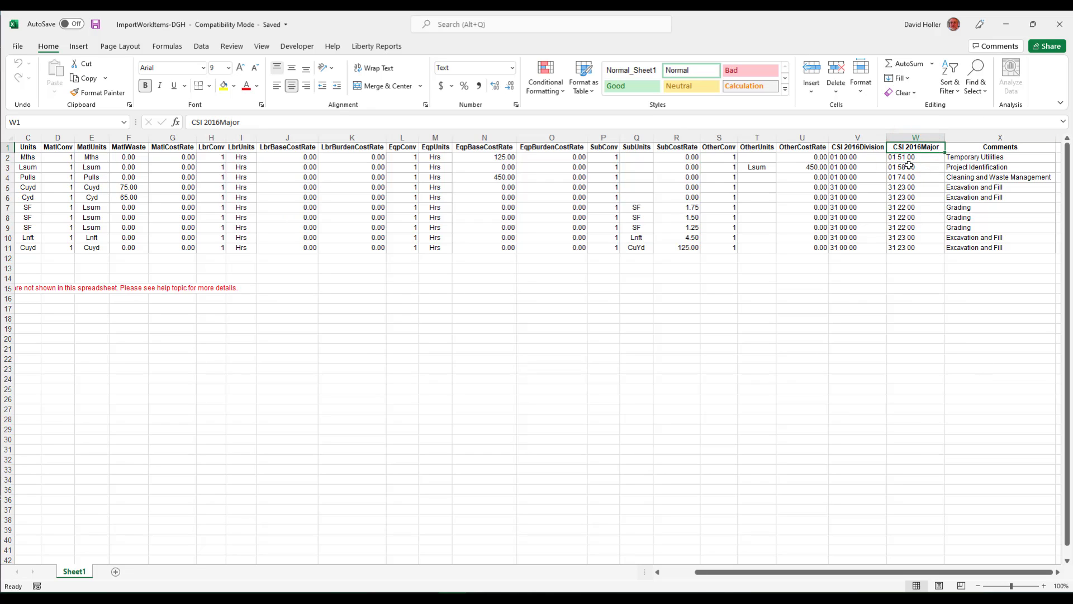
pyautogui.moveTo(784, 573); pyautogui.dragTo(780, 573)
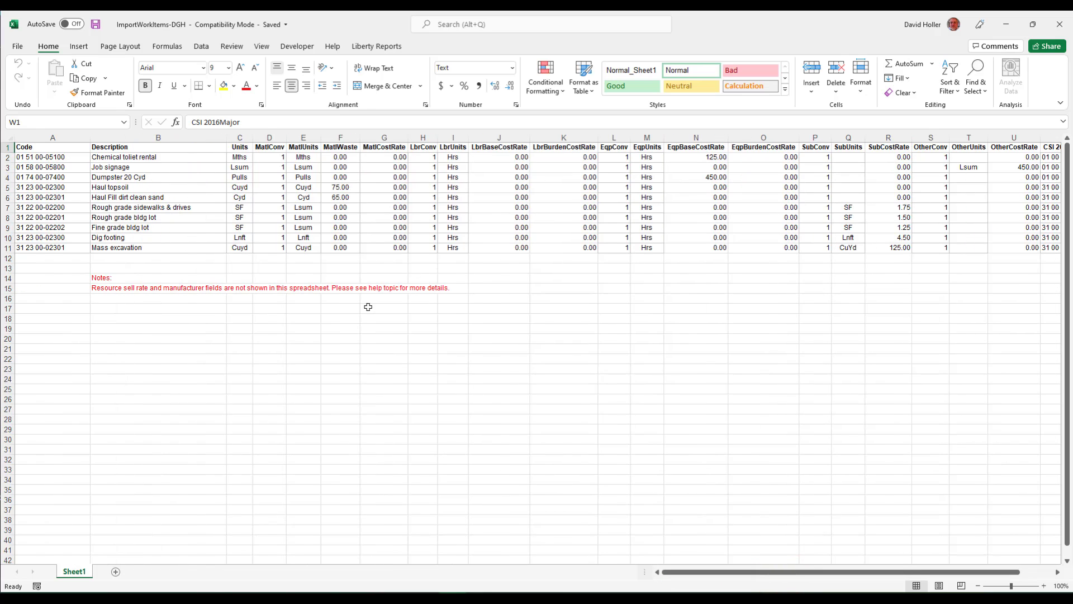
# - Select the work item codes in A2:A11 to examine them, then clear the selection
pyautogui.moveTo(46, 158); pyautogui.dragTo(44, 246)
pyautogui.hotkey('ctrl', 'v')
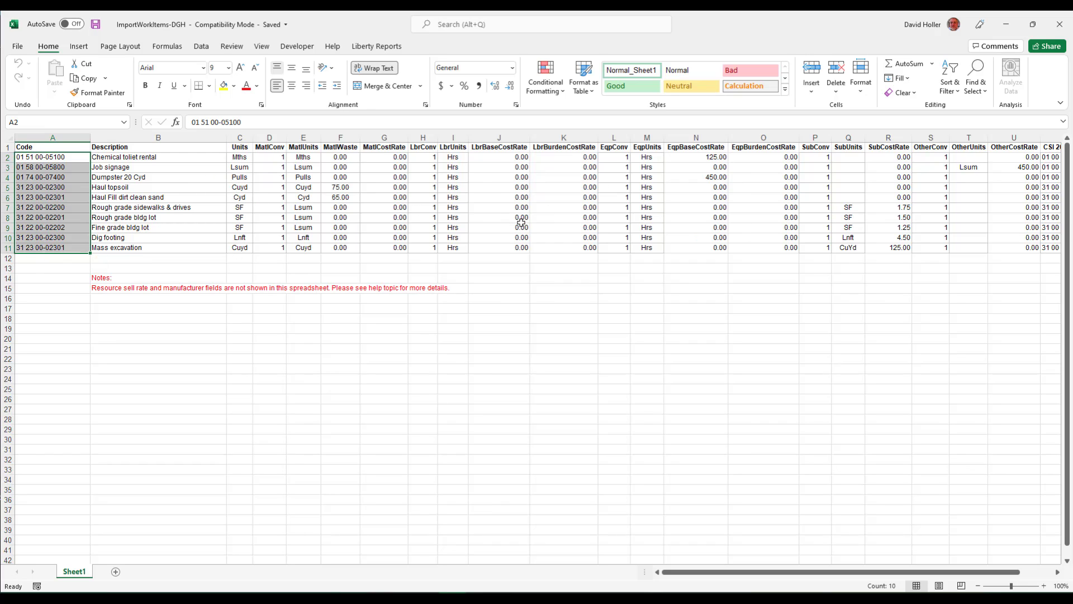
pyautogui.click(320, 342)
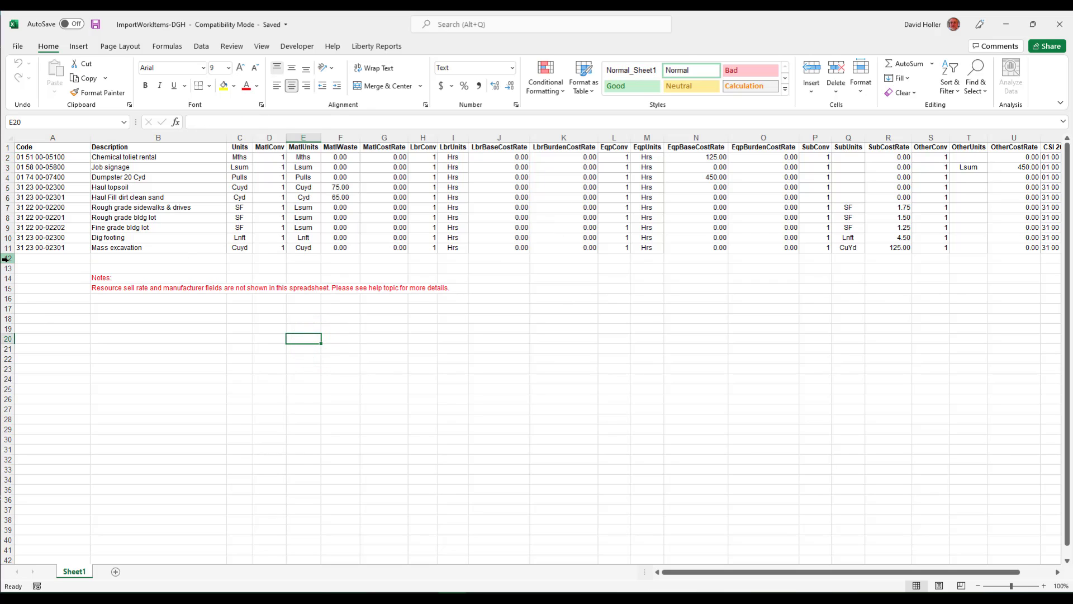
# - Delete rows 12 to 19, which contain the red notes below the work item data
pyautogui.moveTo(6, 259); pyautogui.dragTo(5, 329)
pyautogui.rightClick(177, 317)
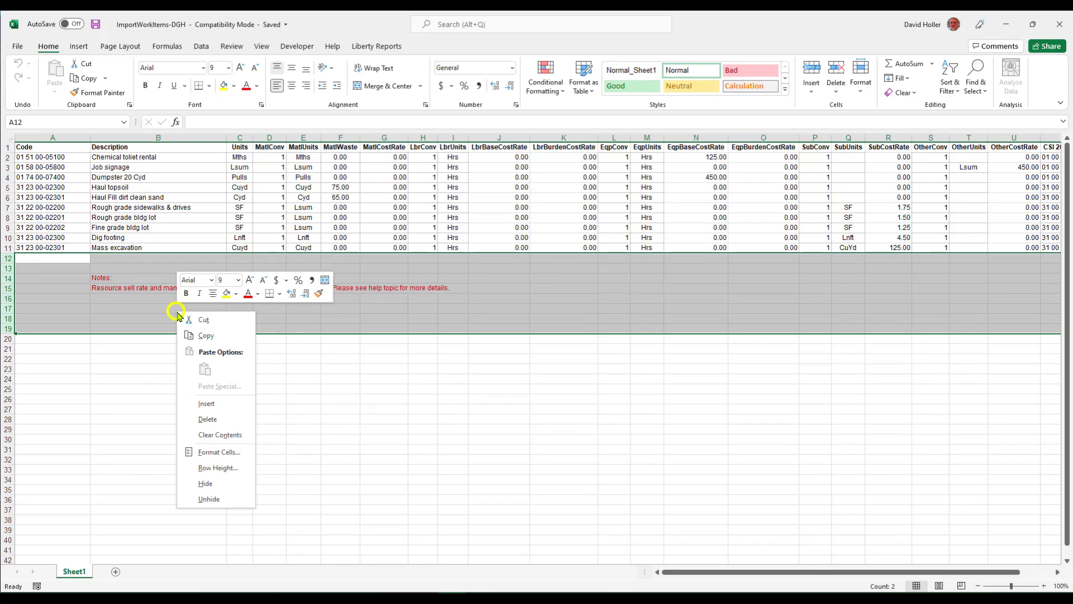
pyautogui.click(197, 419)
pyautogui.click(441, 372)
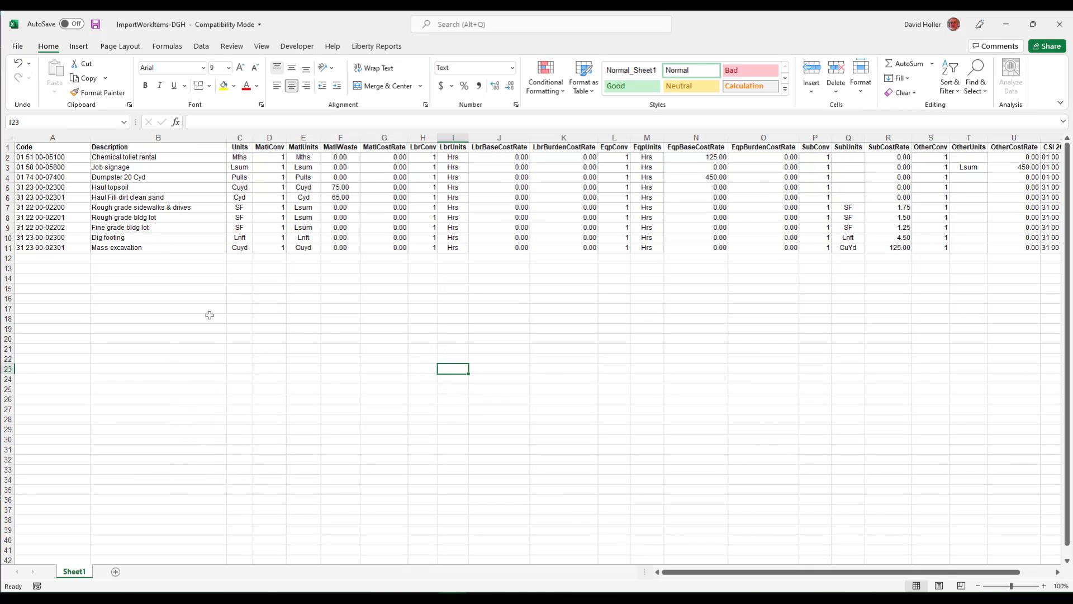
# - Review the Units and MatlConv values of the work items, then save and close the ImportWorkItems-DGH workbook
pyautogui.moveTo(241, 156); pyautogui.dragTo(234, 238)
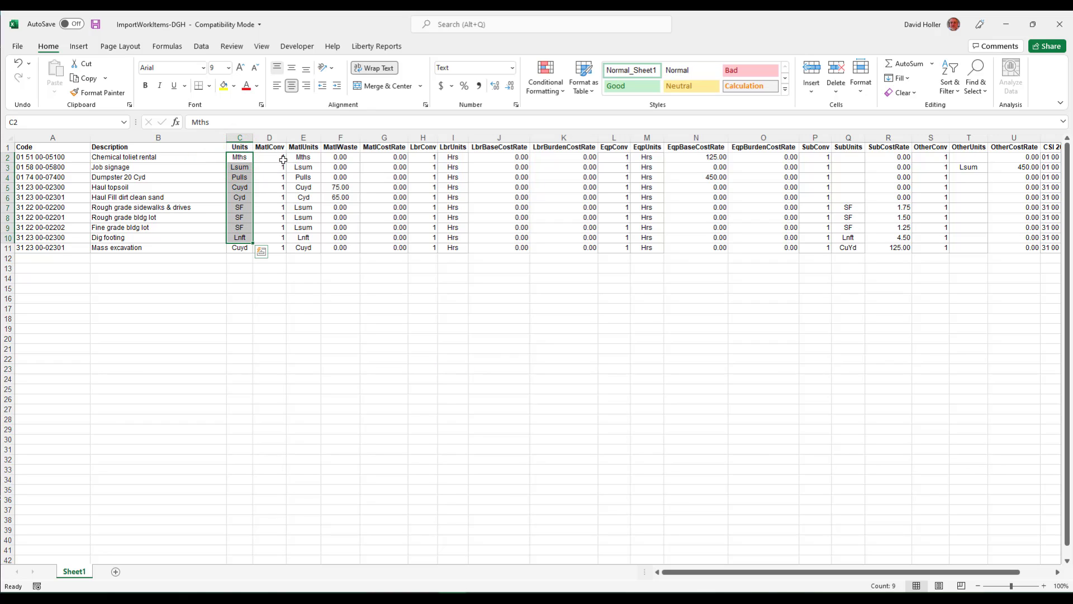
pyautogui.moveTo(277, 157); pyautogui.dragTo(276, 247)
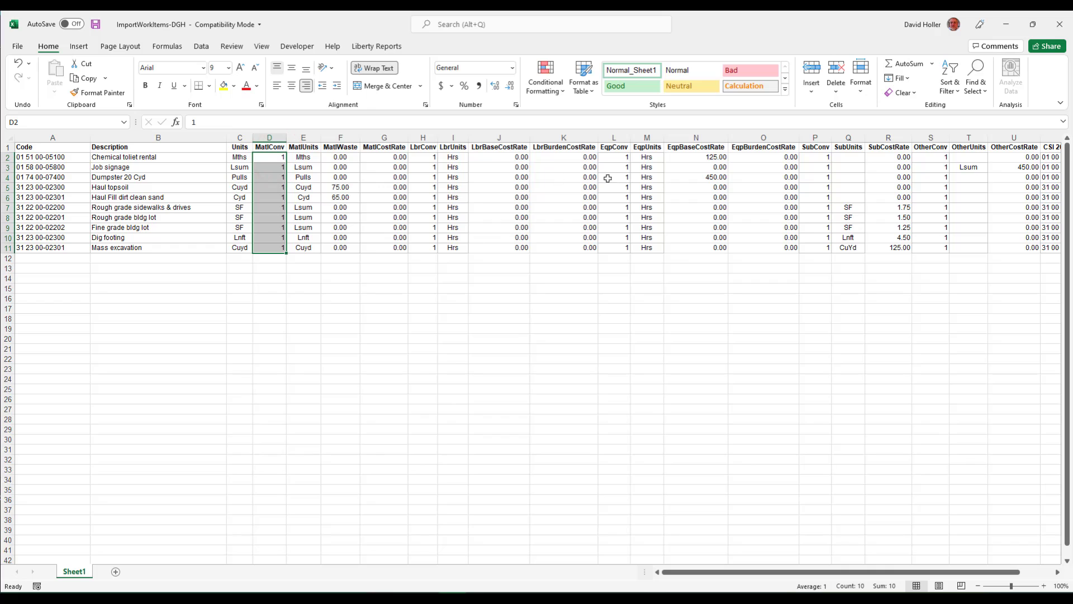
pyautogui.click(19, 48)
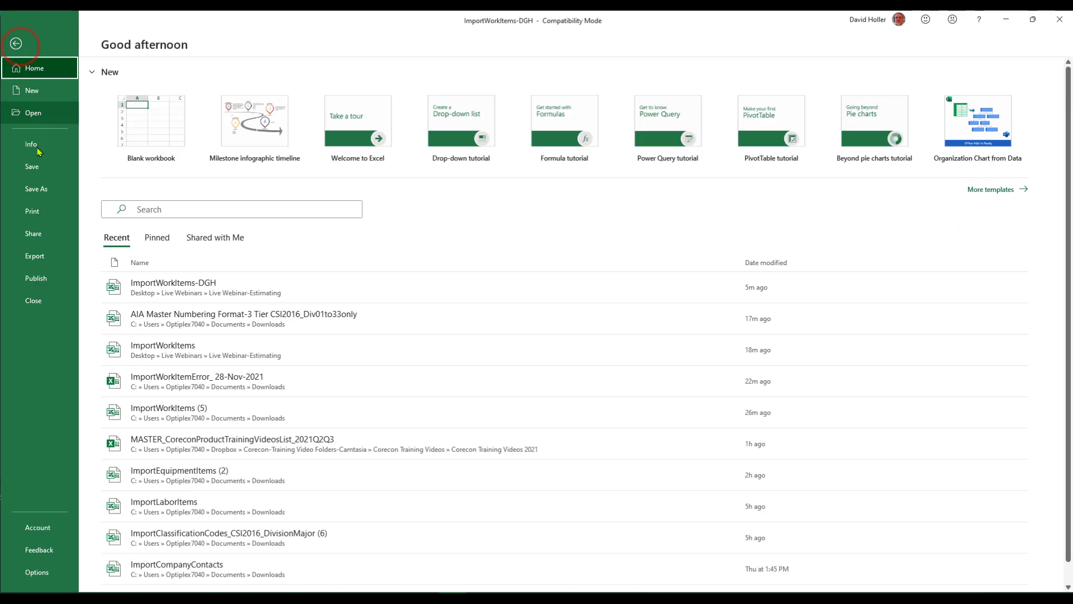
pyautogui.click(25, 167)
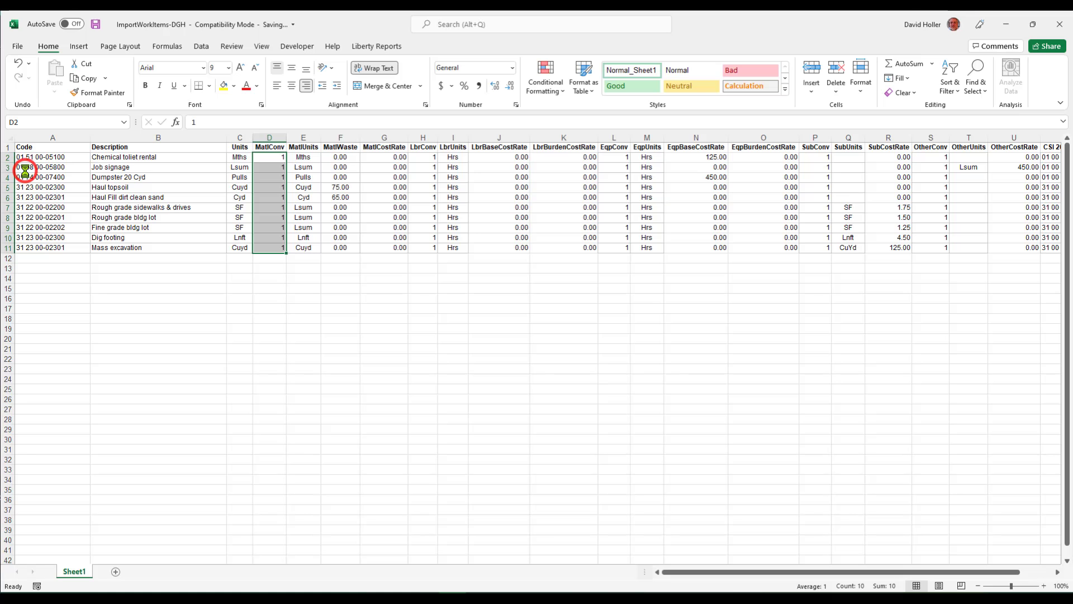
pyautogui.click(18, 47)
pyautogui.click(27, 302)
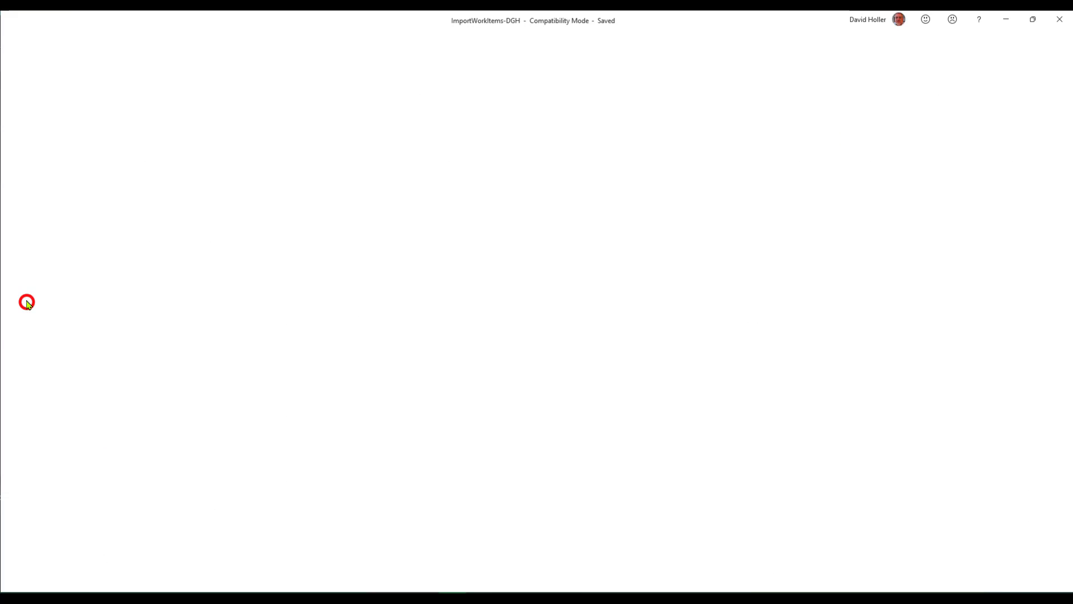
# - Switch to Corecon, import the work items from the Excel file ImportWorkItems-DGH, and return to the Cost Database overview
pyautogui.click(43, 20)
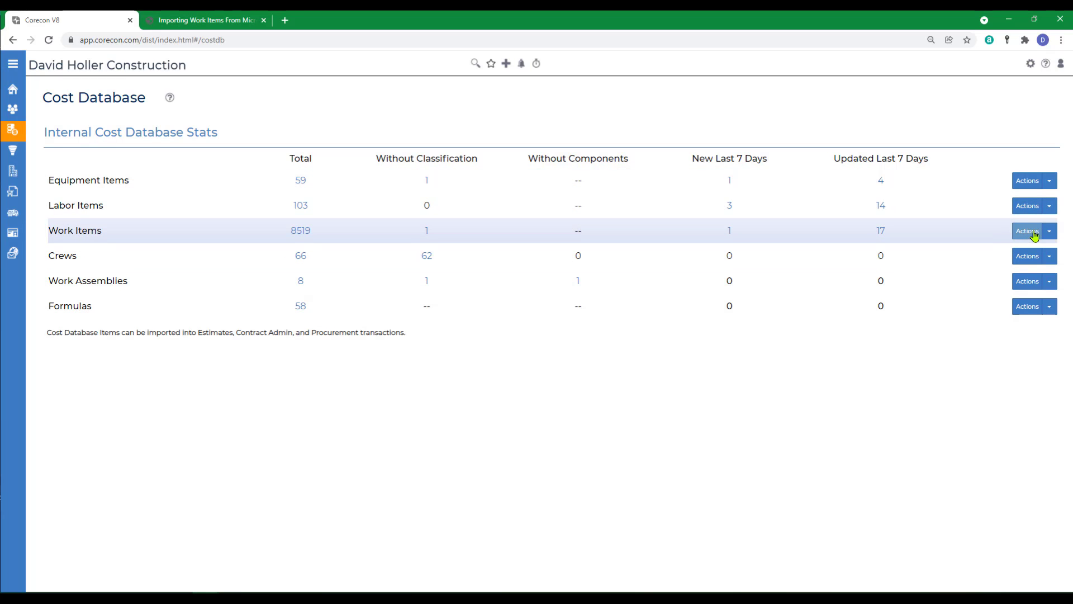
pyautogui.click(1051, 232)
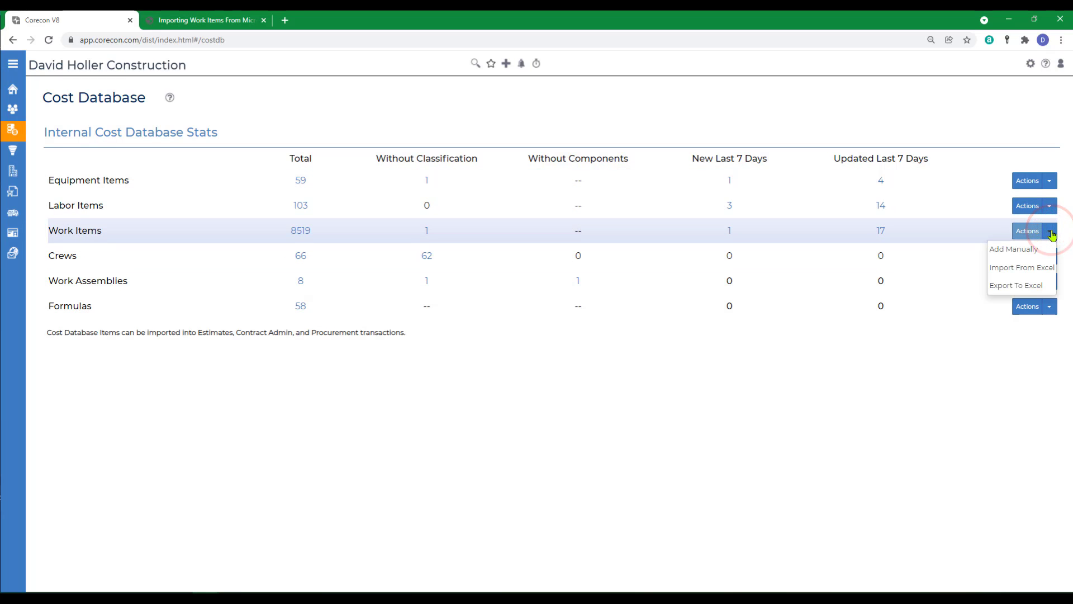
pyautogui.click(1012, 270)
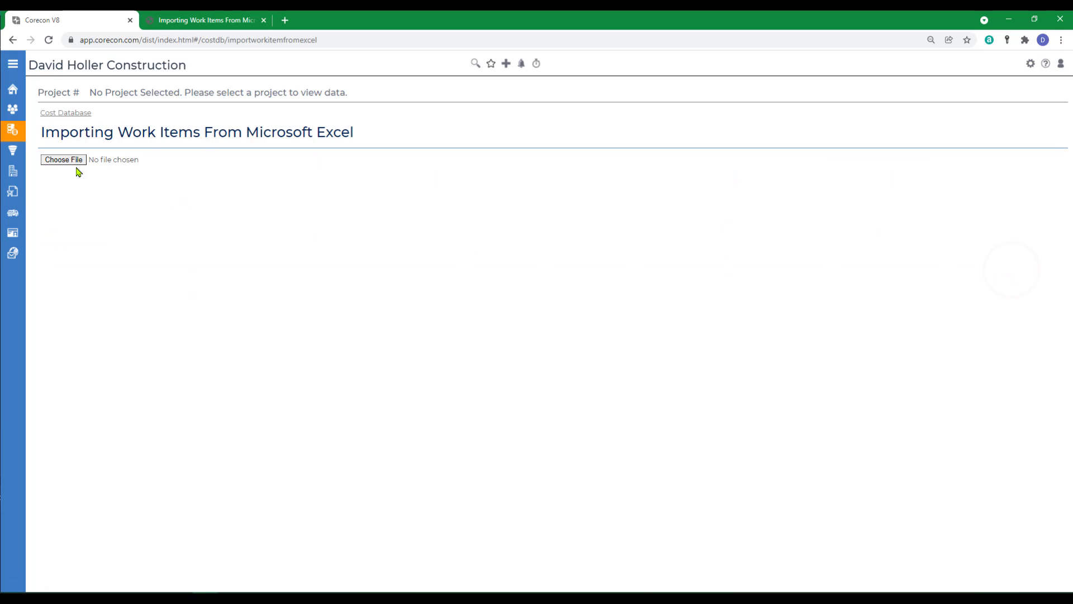
pyautogui.click(65, 160)
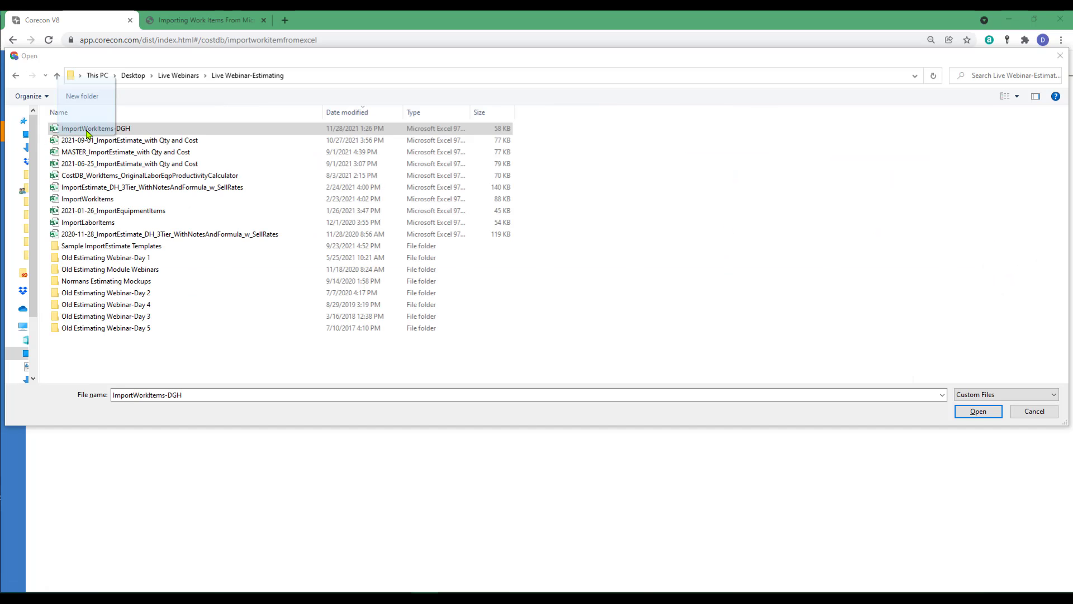
pyautogui.click(973, 412)
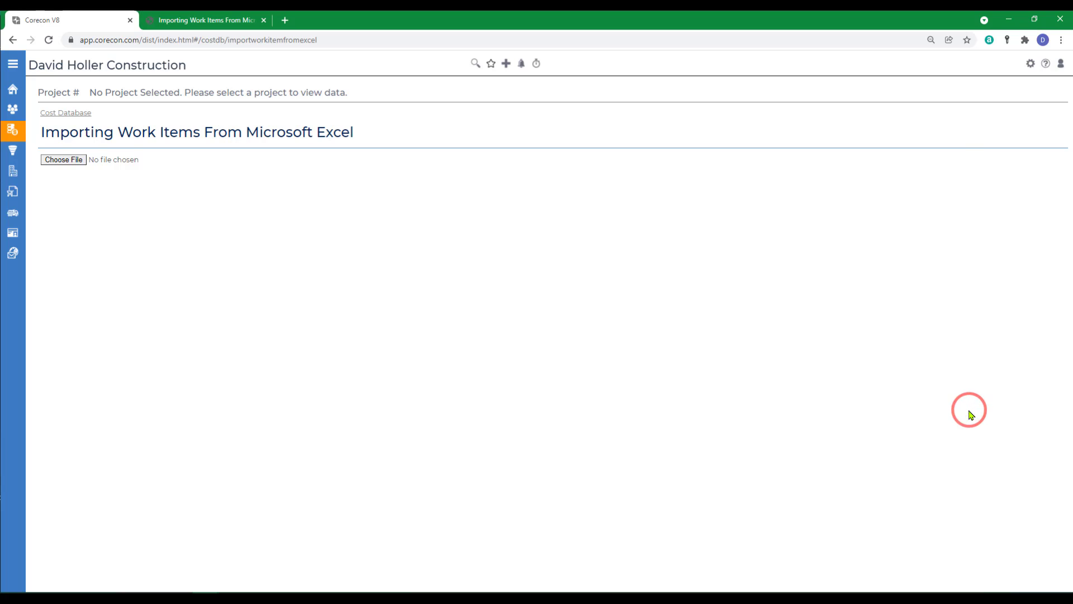
pyautogui.click(52, 114)
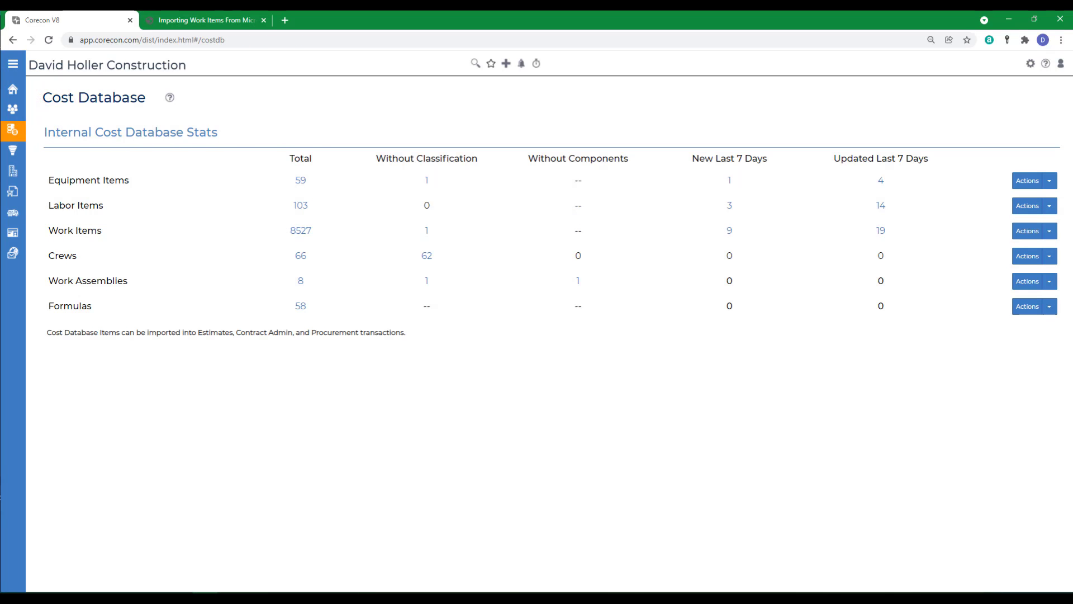
# - Open the Corecon online help and go to the Work Items overview in the Cost Database Resource Center
pyautogui.click(425, 597)
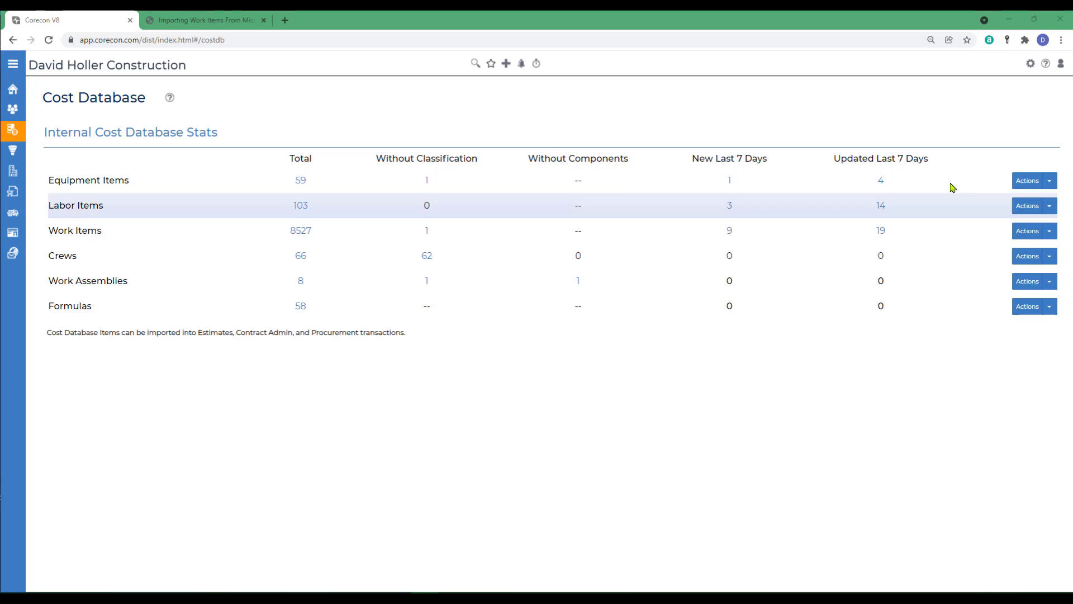
pyautogui.click(1045, 64)
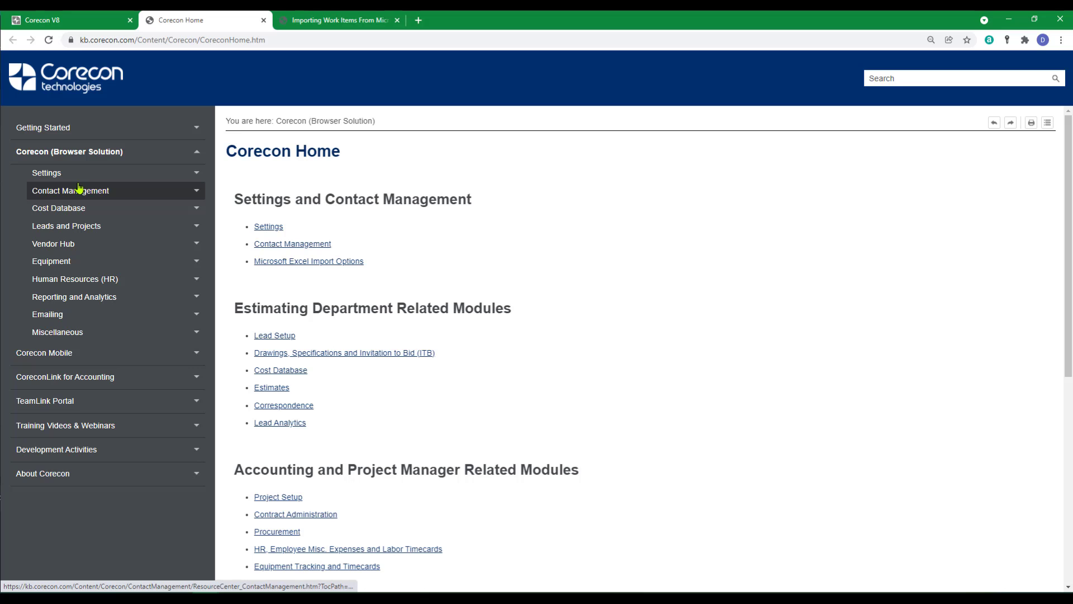
pyautogui.click(54, 212)
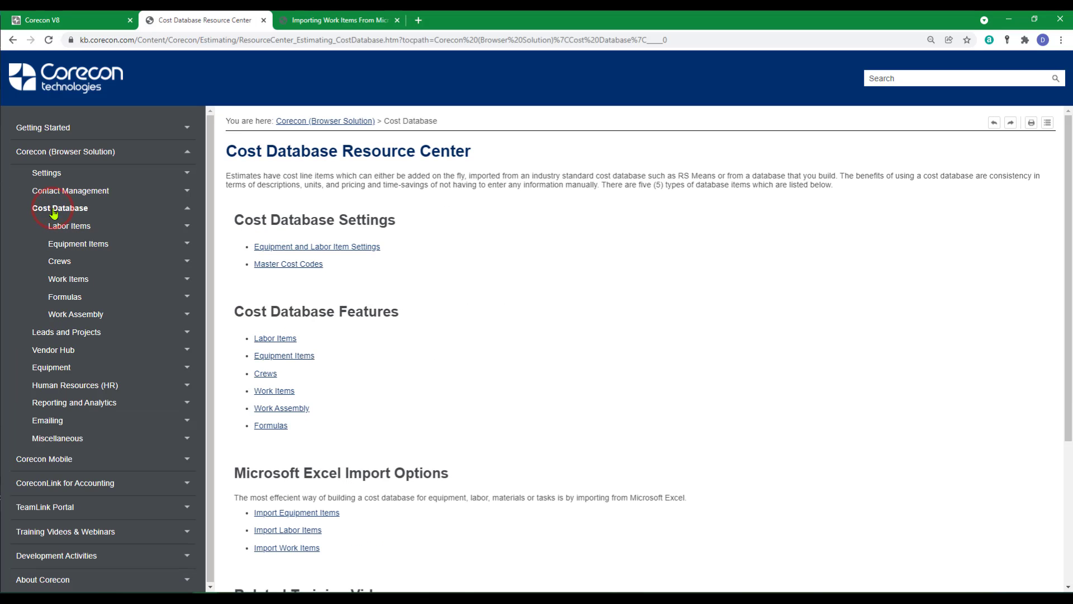
pyautogui.click(279, 391)
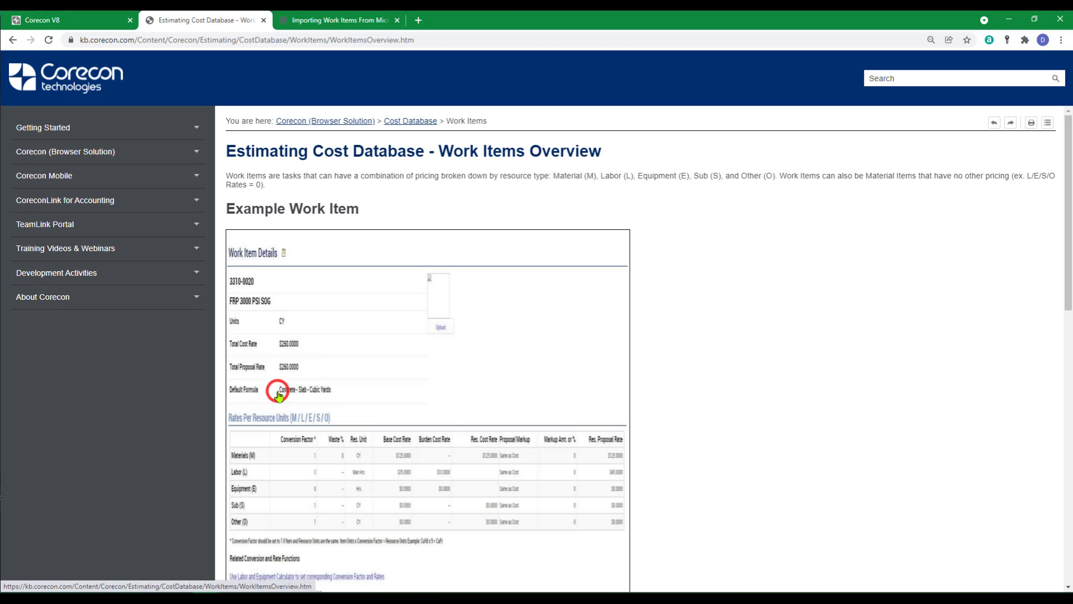